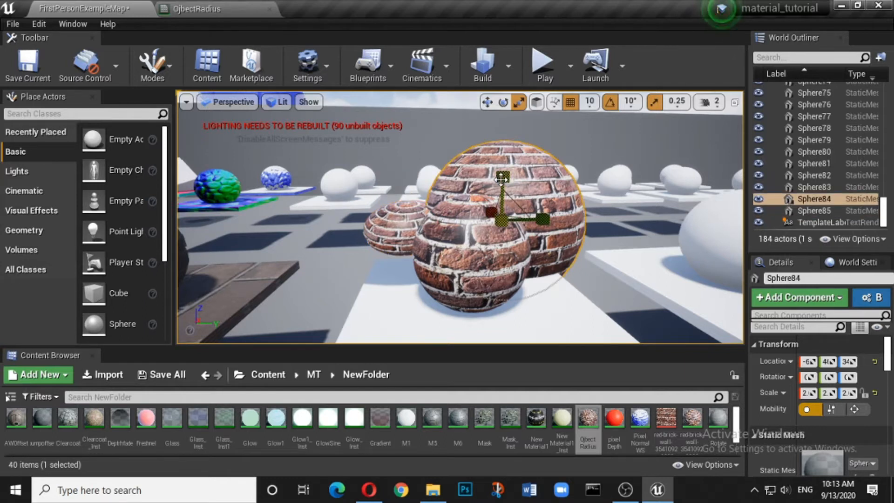
Enlarge the rear brick-textured sphere Sphere84 along its vertical Z axis and its Y axis.
left_click_drag(503, 177, 503, 141)
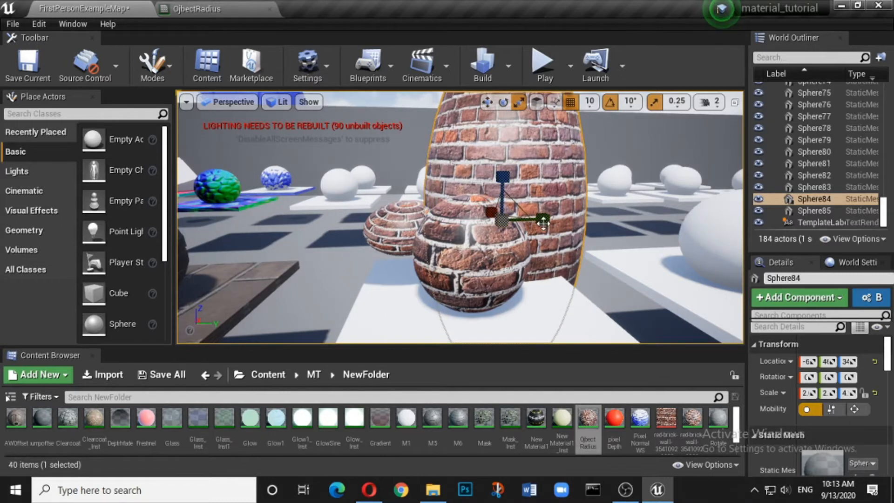
left_click_drag(545, 222, 628, 222)
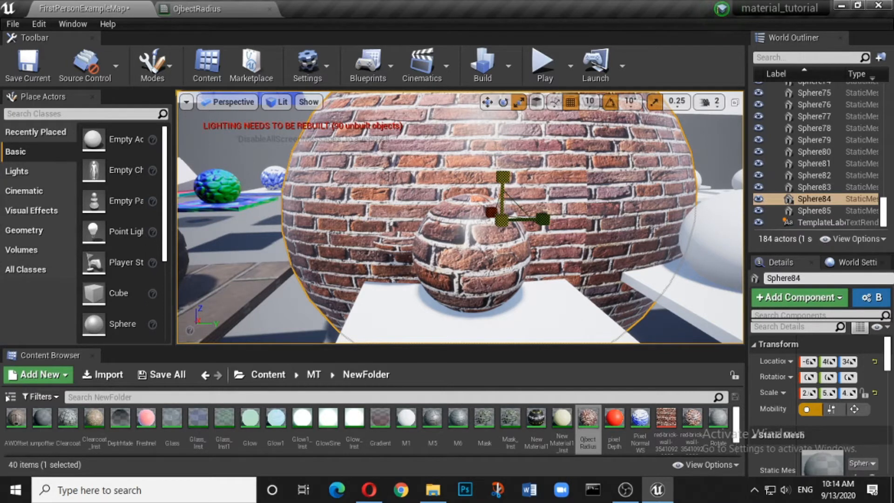
left_click_drag(502, 177, 509, 186)
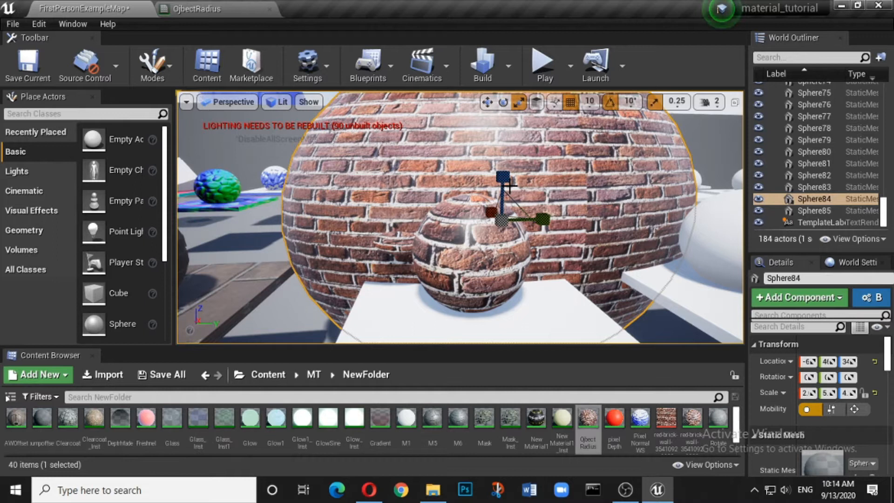
Undo the scaling of Sphere84 and the earlier scaling and selection changes on Sphere85.
key("ctrl+z")
key("ctrl+z")
key("ctrl+z")
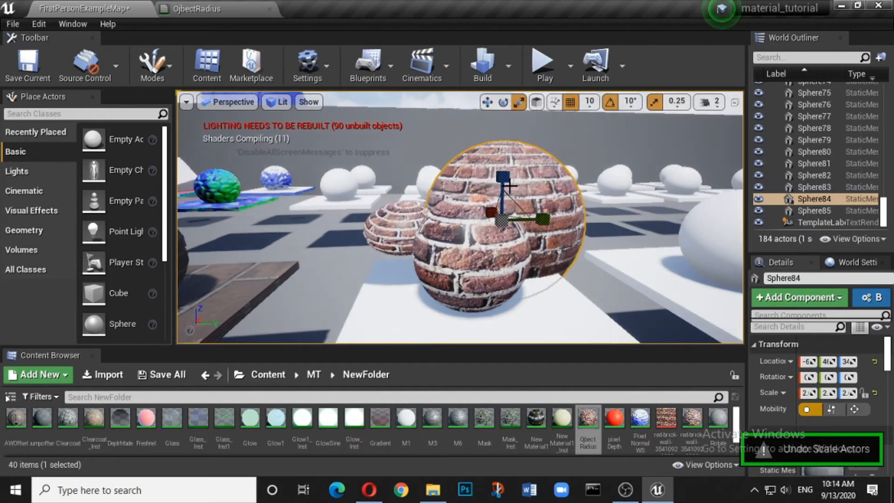
key("ctrl+z")
key("ctrl+z")
key("ctrl+z")
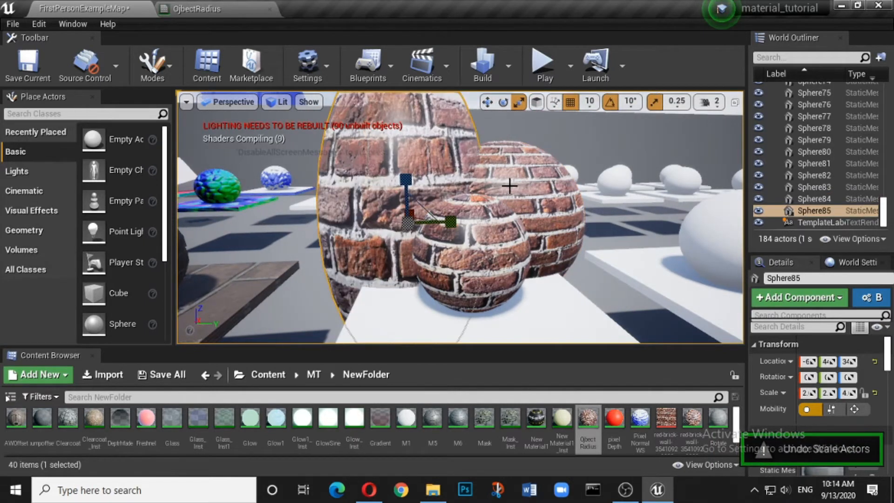
key("ctrl+z")
key("ctrl+z")
key("ctrl+z")
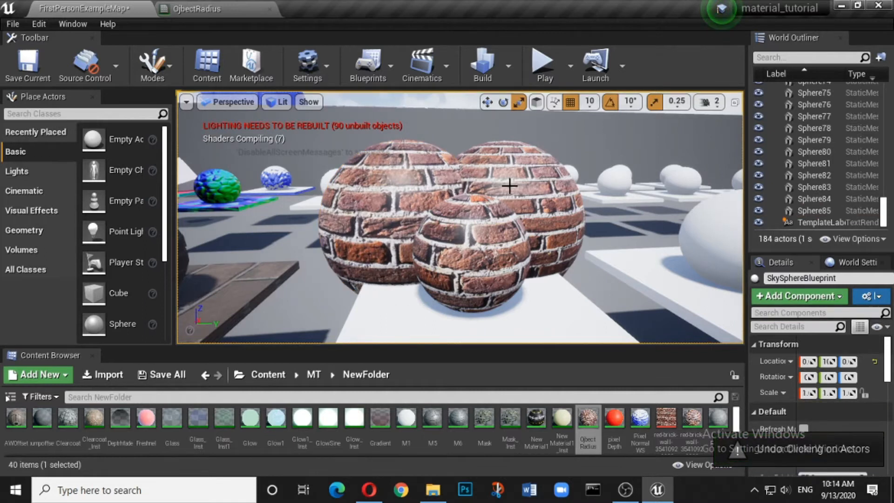
Create a new material named ObjectRadius in the MT content folder.
scroll(509, 185, "down", 3)
scroll(511, 186, "down", 2)
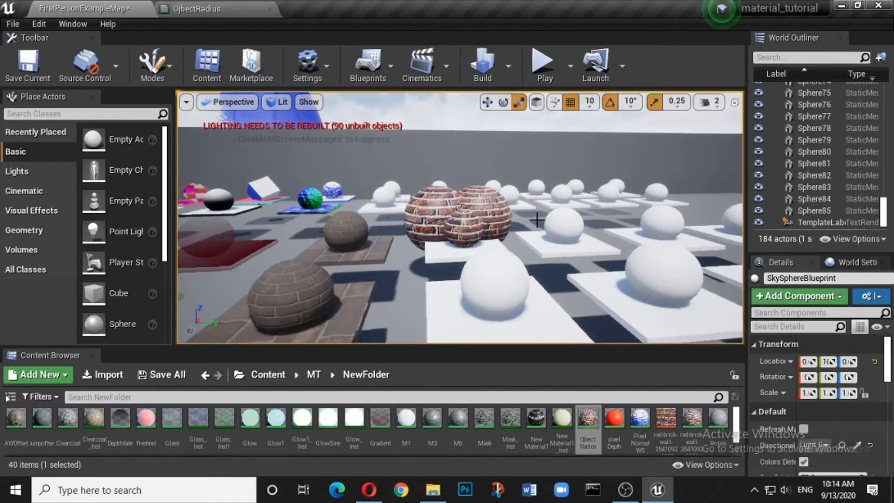
right_click_drag(366, 298, 365, 326)
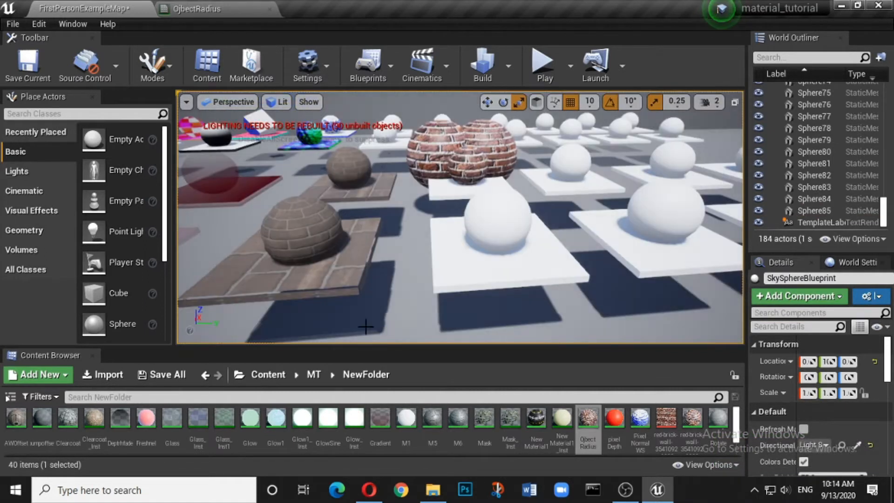
left_click(320, 375)
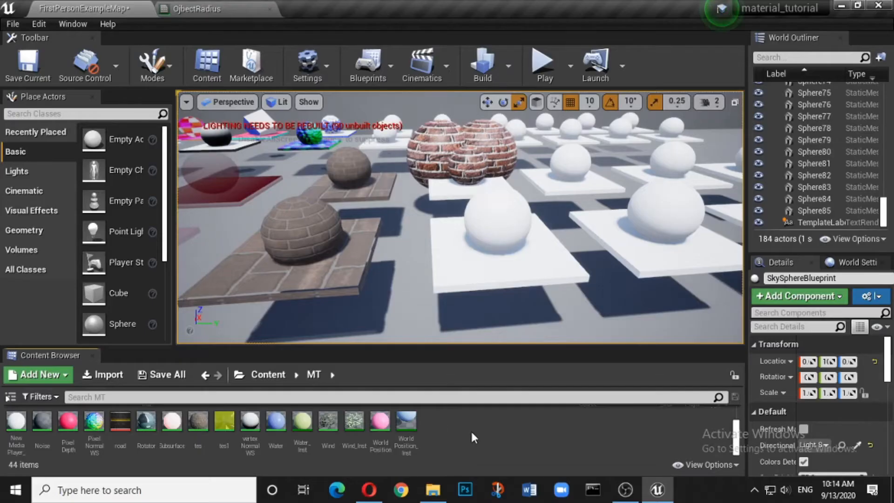
right_click(470, 429)
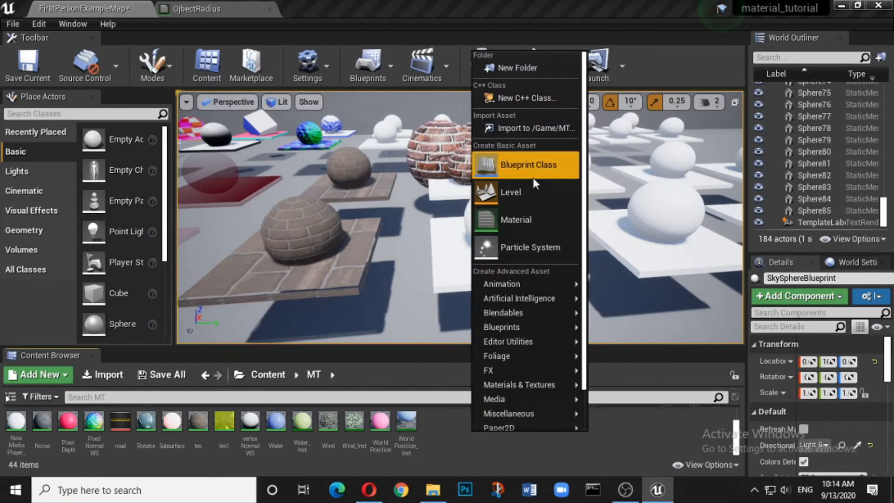
left_click(524, 223)
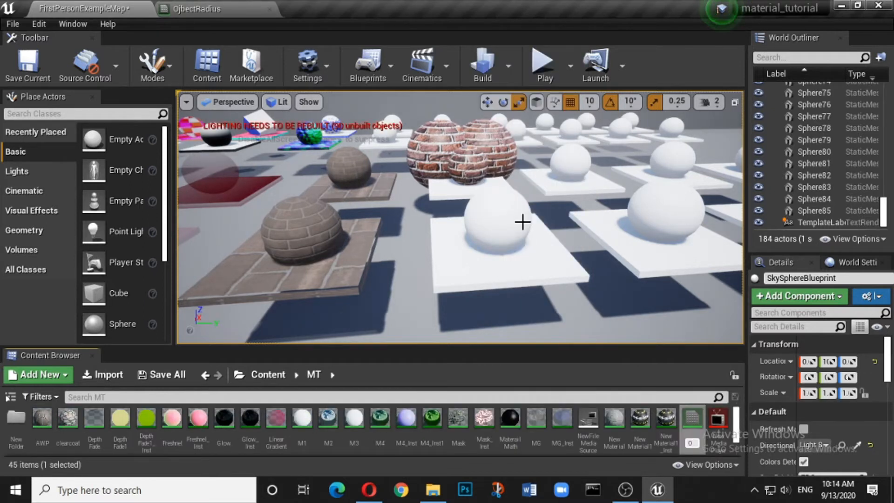
type("ObjectRad")
type("ius")
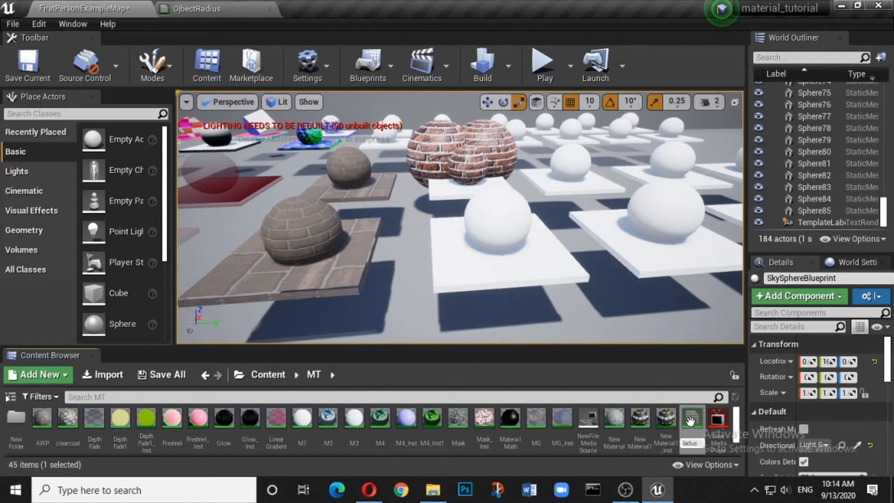
key("Return")
Open the new ObjectRadius material for editing and dock its editor beside the level and the existing OjbectRadius material.
scroll(91, 447, "down", 2)
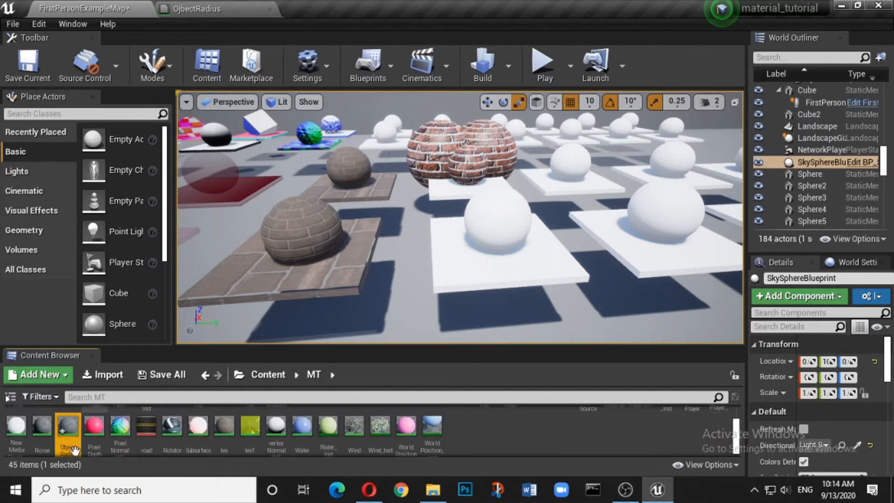
double_click(67, 428)
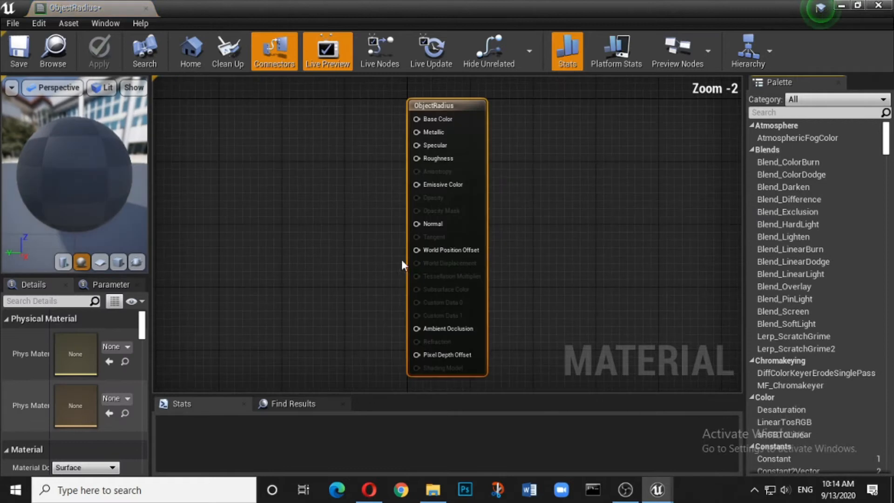
left_click_drag(68, 14, 373, 0)
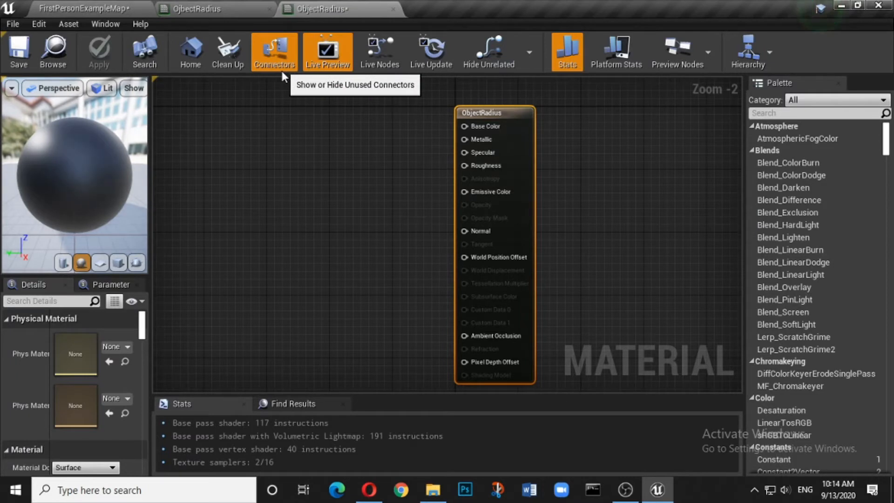
Add a Texture Sample node to the material graph and connect its RGB output to Base Color.
left_click(283, 107)
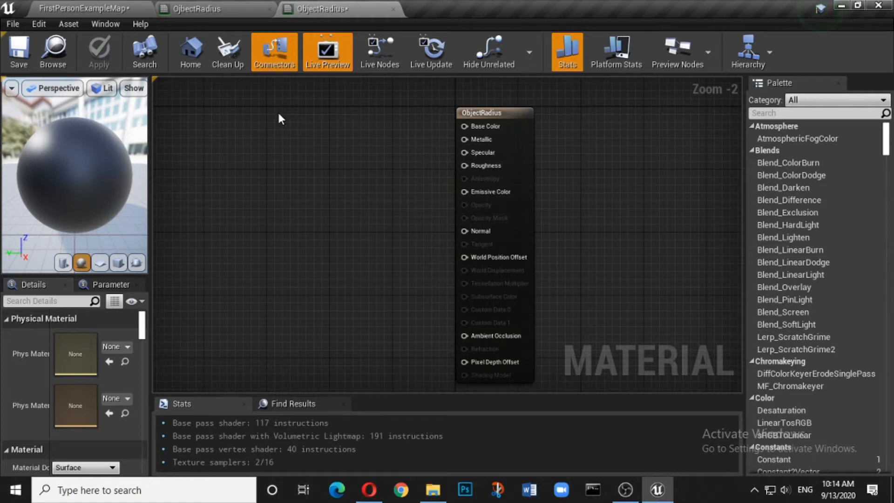
left_click(278, 111)
left_click_drag(368, 133, 485, 130)
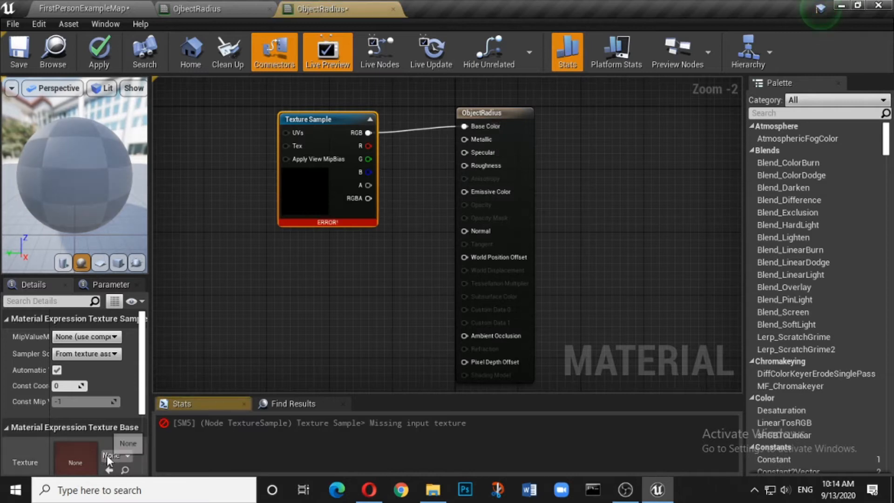
Assign the T_Brick_Clay_Old_D texture to the Texture Sample node.
left_click(114, 455)
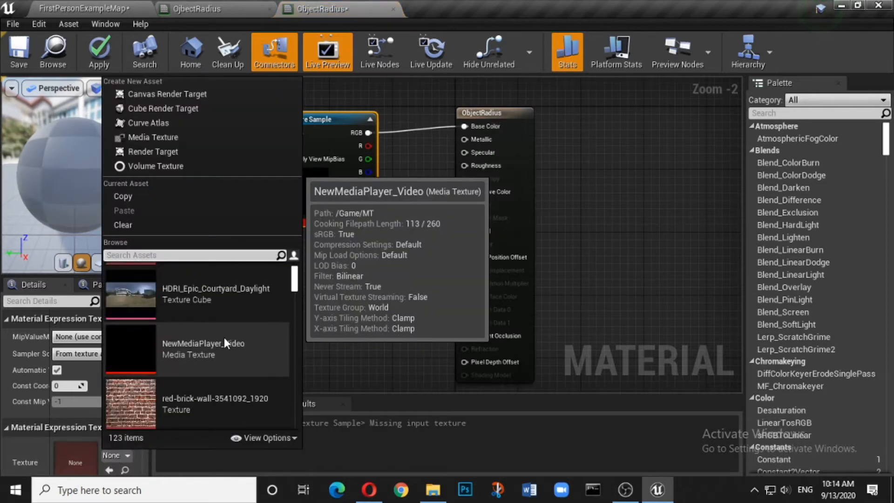
scroll(225, 337, "down", 2)
scroll(226, 339, "down", 2)
scroll(227, 339, "down", 5)
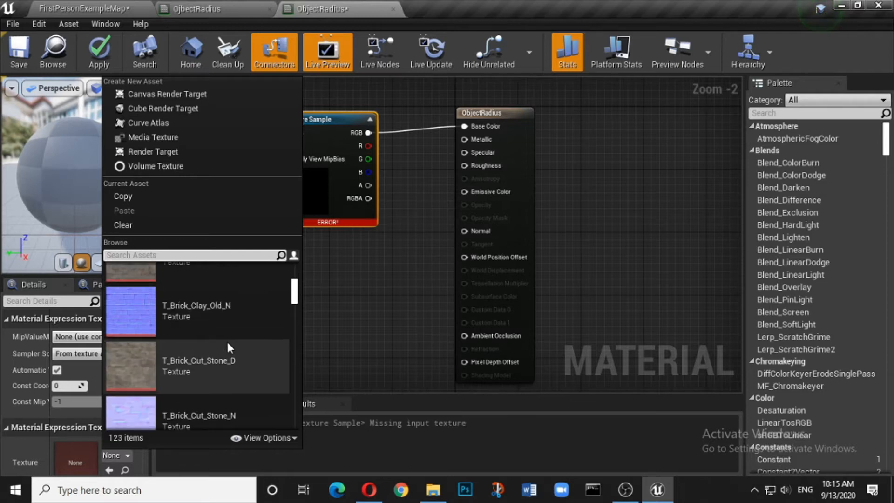
scroll(226, 339, "up", 1)
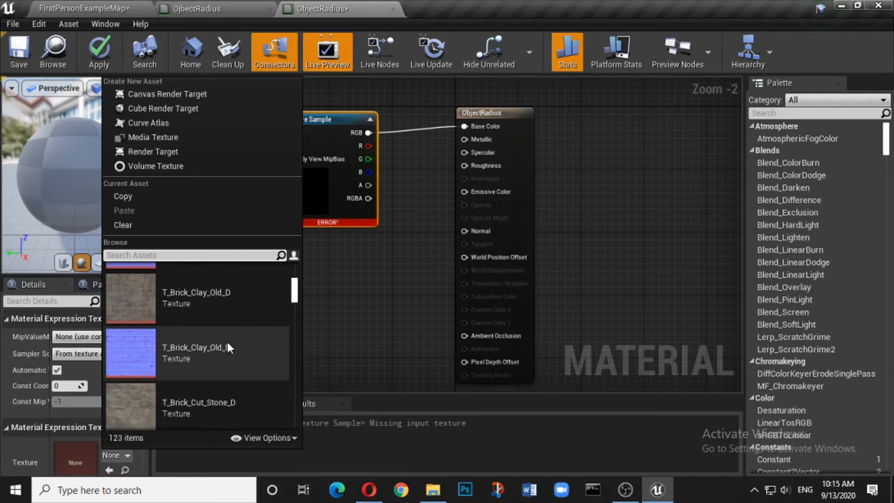
left_click(219, 309)
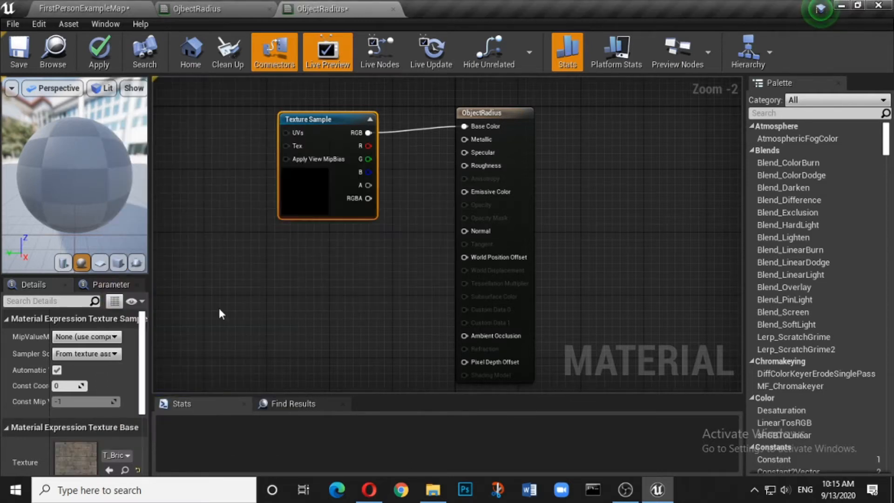
Add an ObjectRadius node to the graph and place it below and to the left of the Texture Sample.
right_click(283, 271)
type("oj")
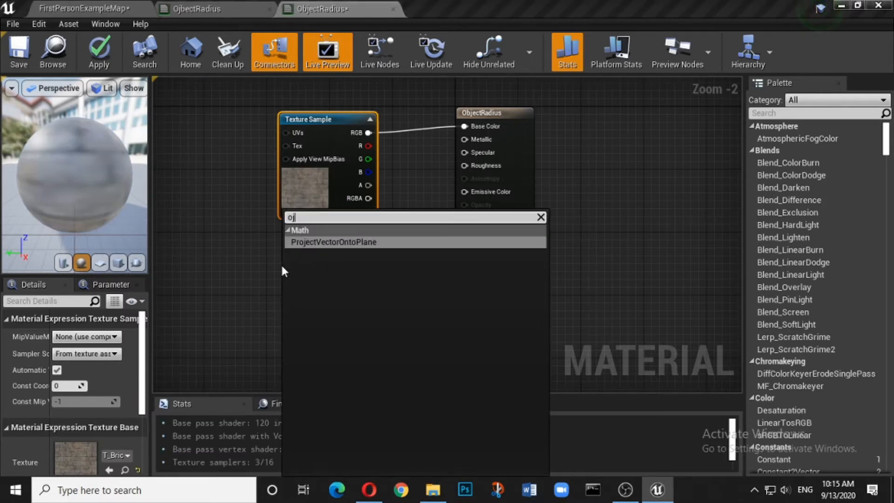
key("BackSpace")
type("bkect")
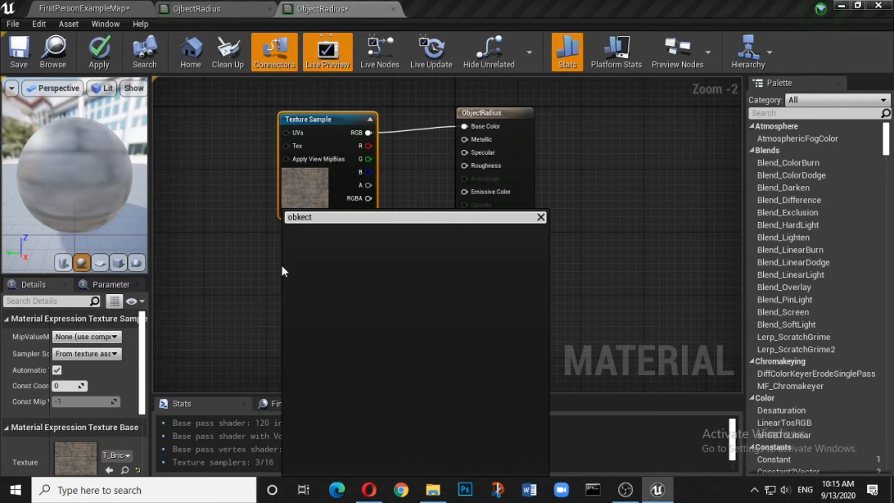
key("BackSpace")
key("BackSpace")
key("BackSpace")
key("BackSpace")
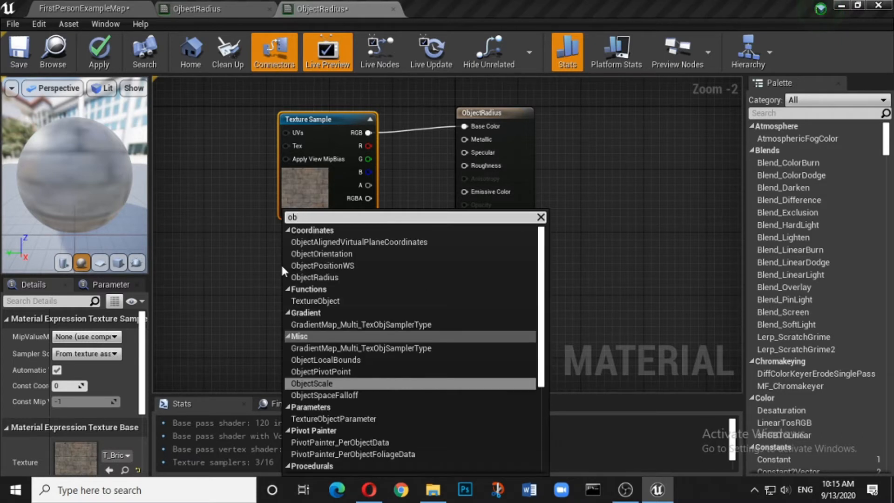
type("je")
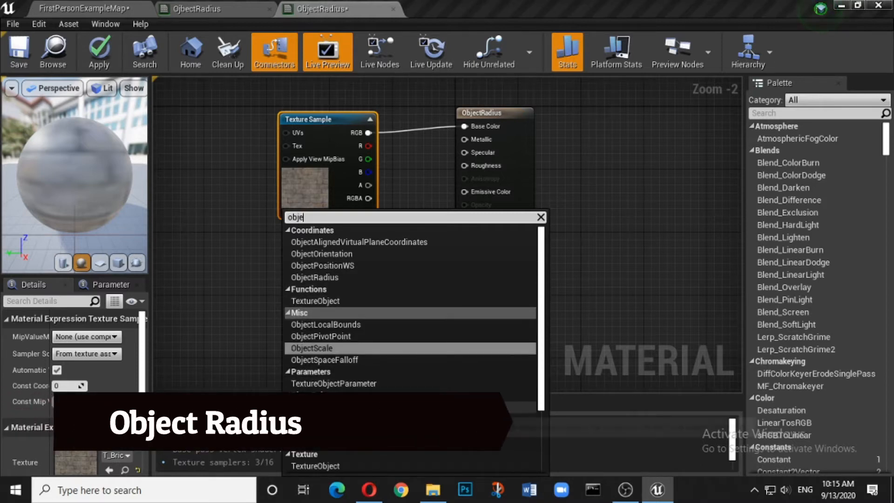
left_click(345, 277)
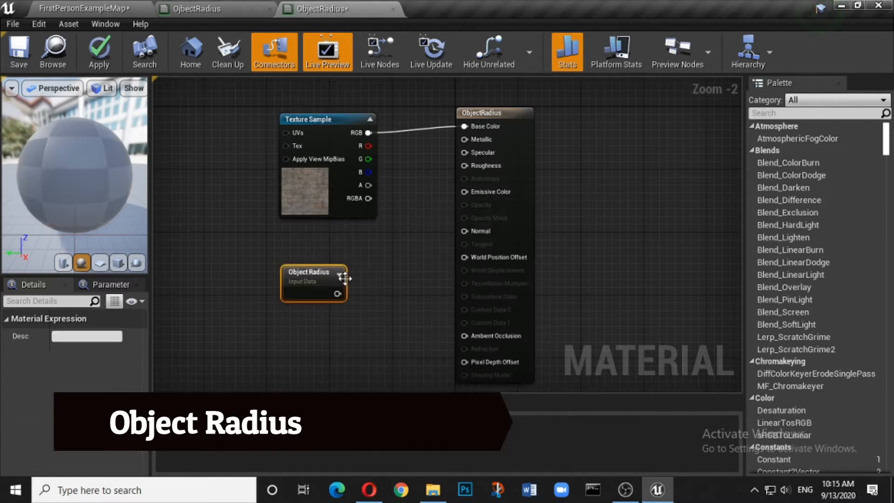
left_click_drag(308, 271, 246, 268)
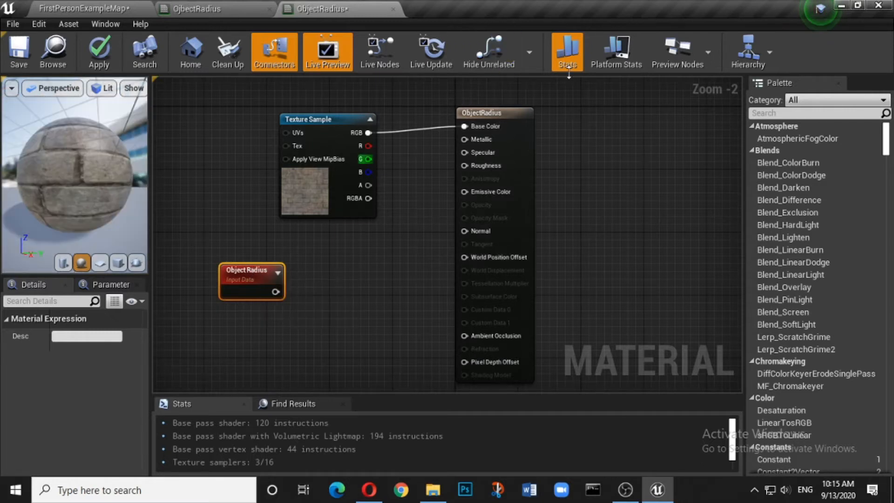
Set the material's Num Customized UVs to 1 and move the Object Radius node lower in the graph.
left_click(505, 112)
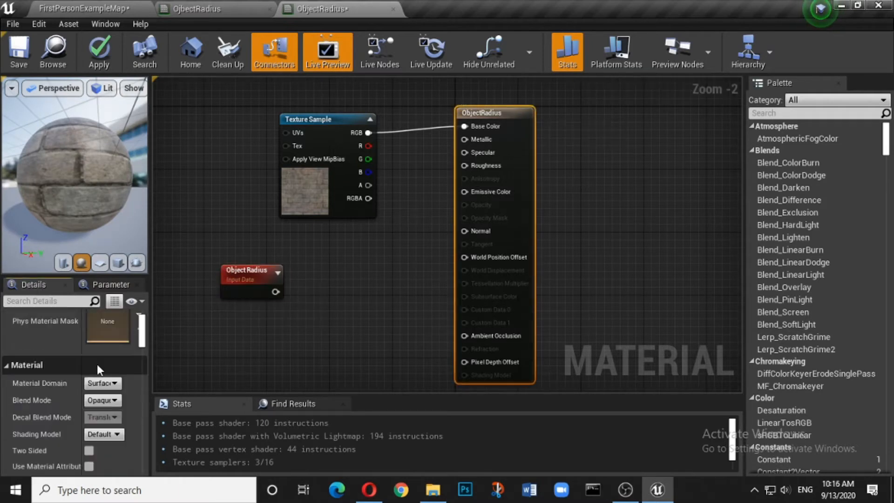
scroll(97, 364, "up", 2)
scroll(76, 395, "down", 5)
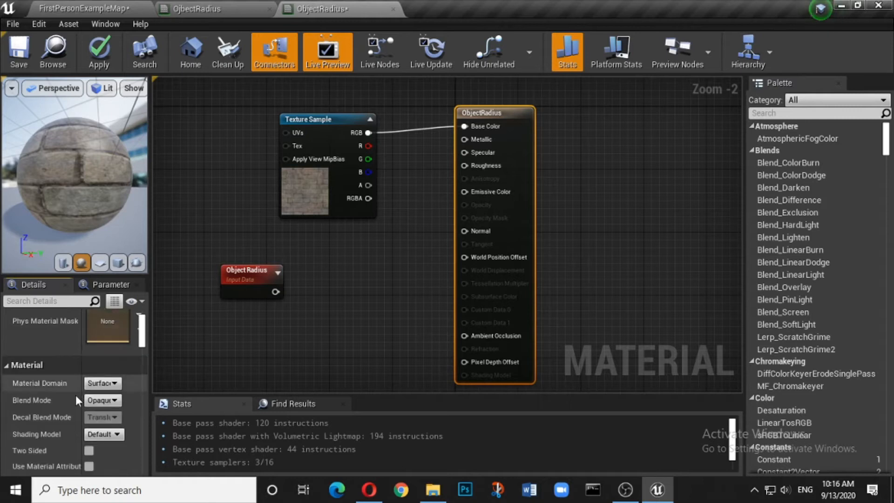
scroll(75, 395, "down", 2)
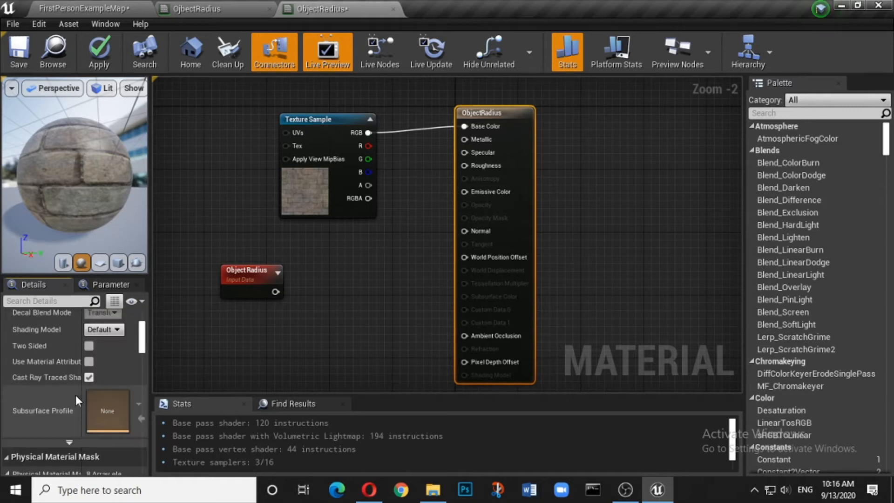
left_click(69, 443)
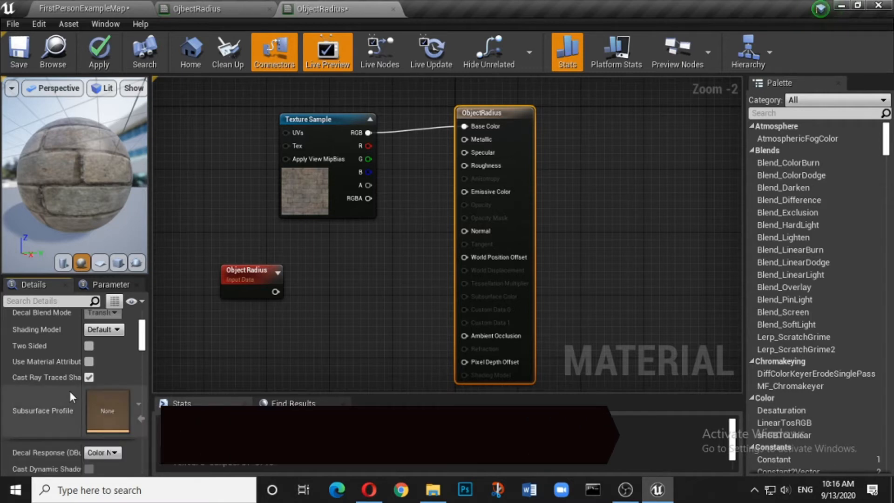
scroll(68, 389, "down", 3)
scroll(69, 390, "down", 3)
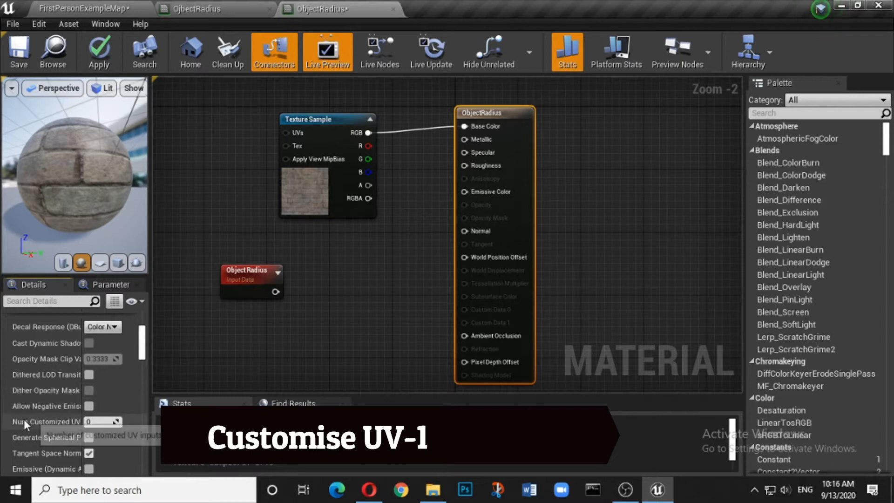
left_click_drag(80, 420, 99, 427)
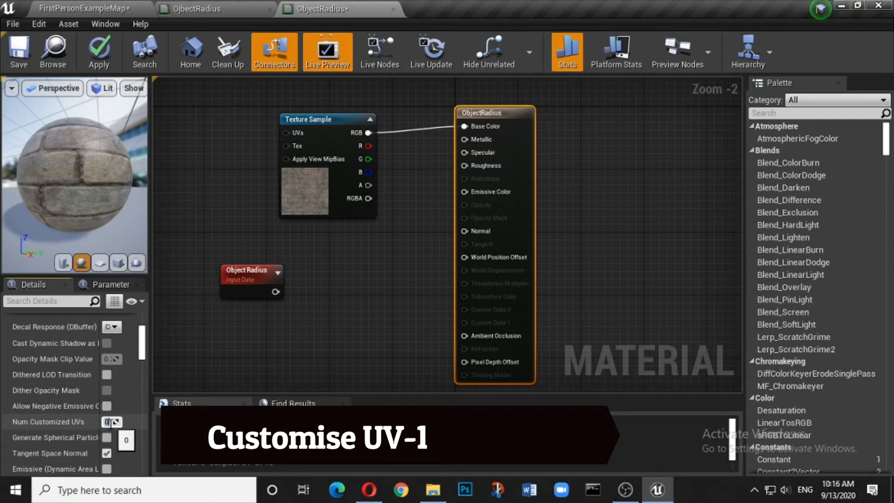
left_click(391, 317)
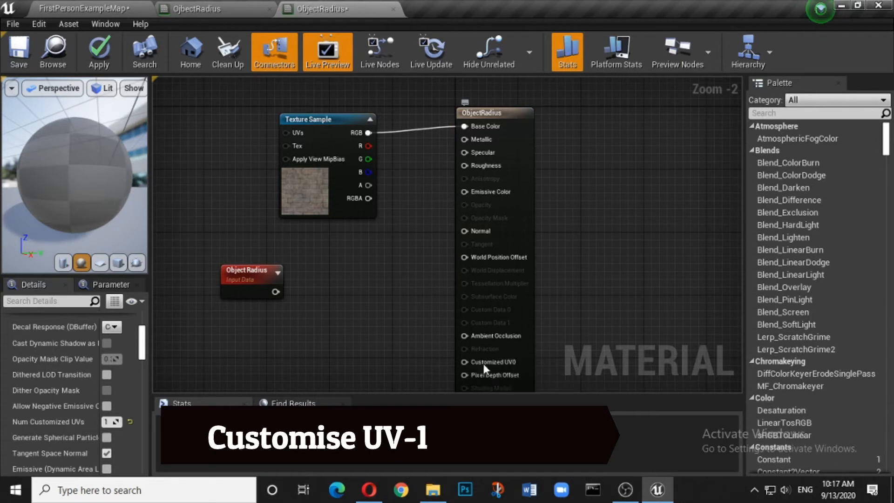
left_click_drag(248, 270, 248, 310)
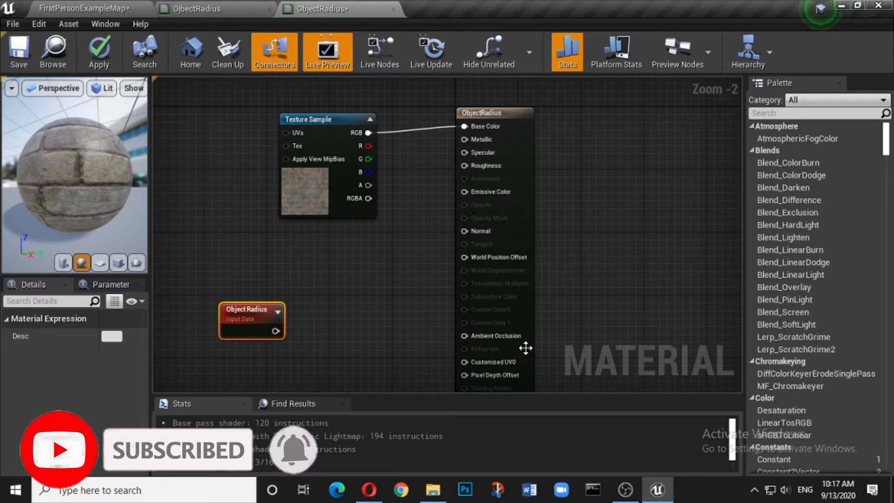
Add a Divide node to the graph between the Object Radius node and the material result node.
right_click(332, 317)
type("div")
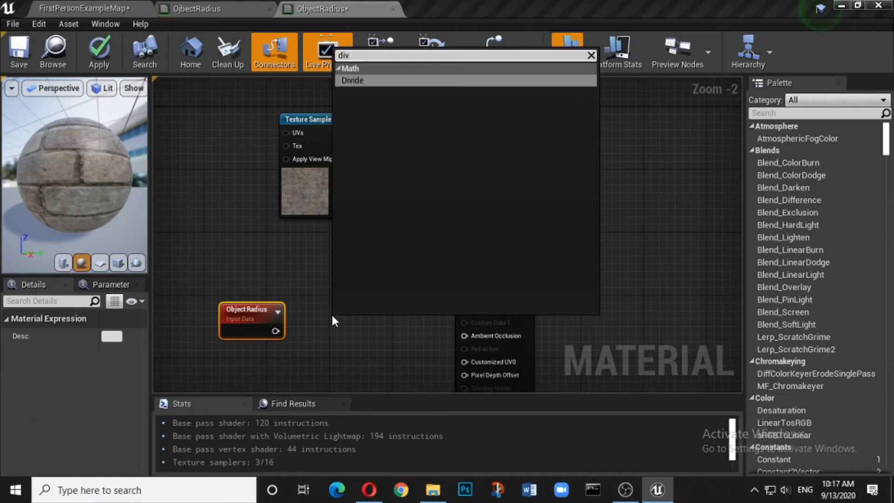
left_click(375, 80)
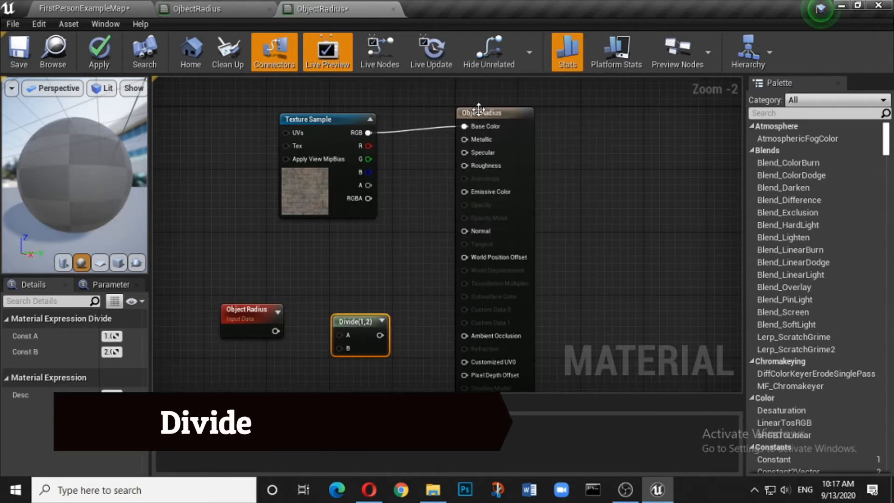
Move the material result node farther from the other nodes and add a Multiply node between it and Divide.
left_click_drag(479, 109, 550, 101)
right_click(438, 327)
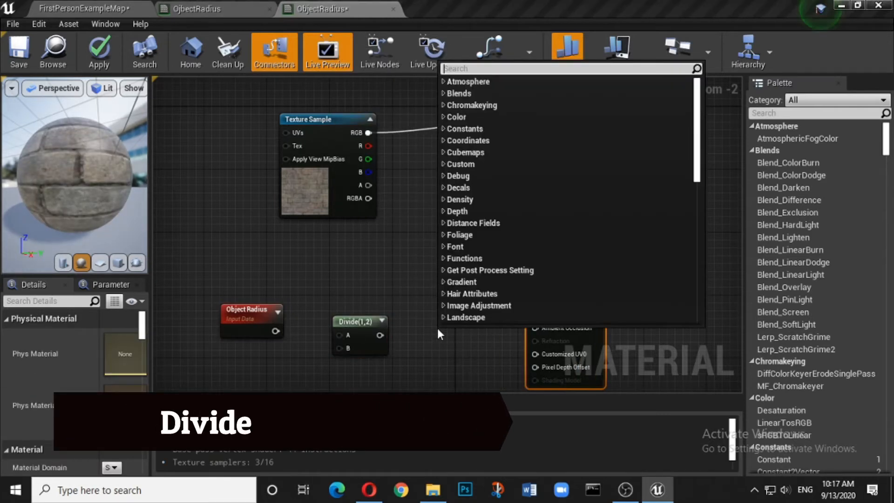
type("mu")
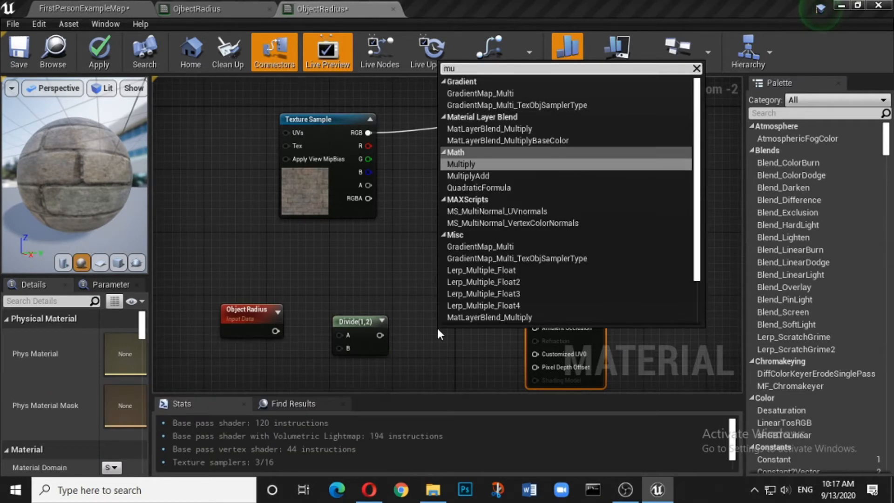
type("lti")
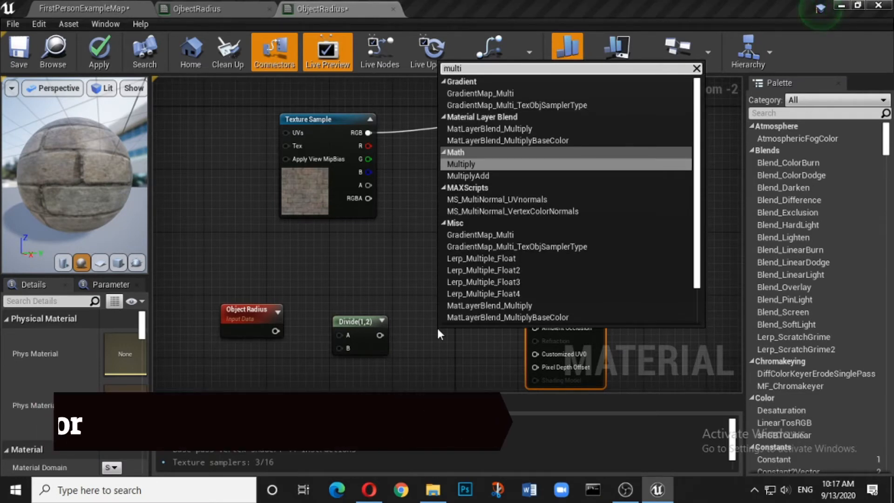
left_click(456, 165)
right_click_drag(424, 296, 435, 208)
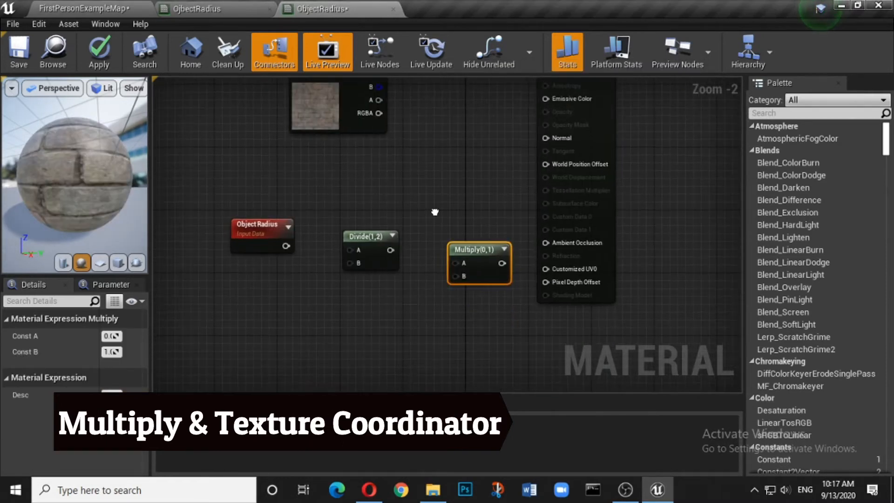
Add a TextureCoordinate node below the Object Radius and Divide nodes, and connect Object Radius to Divide's A input.
right_click(395, 296)
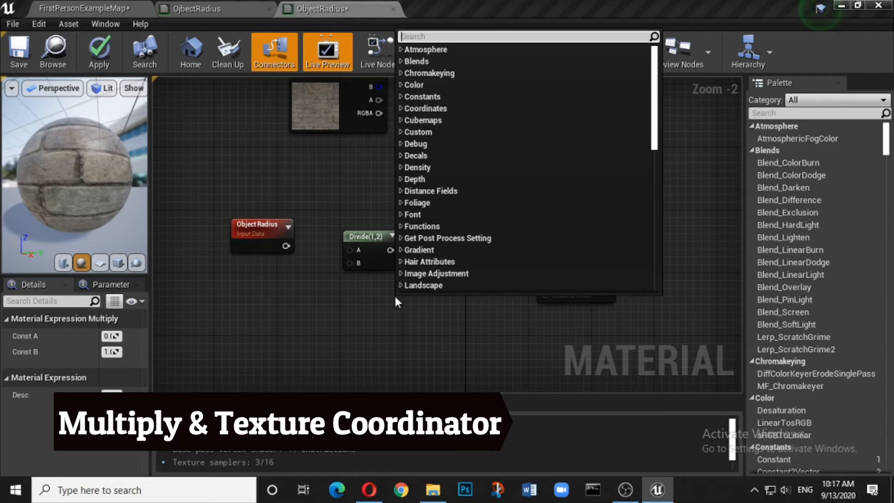
type("textur")
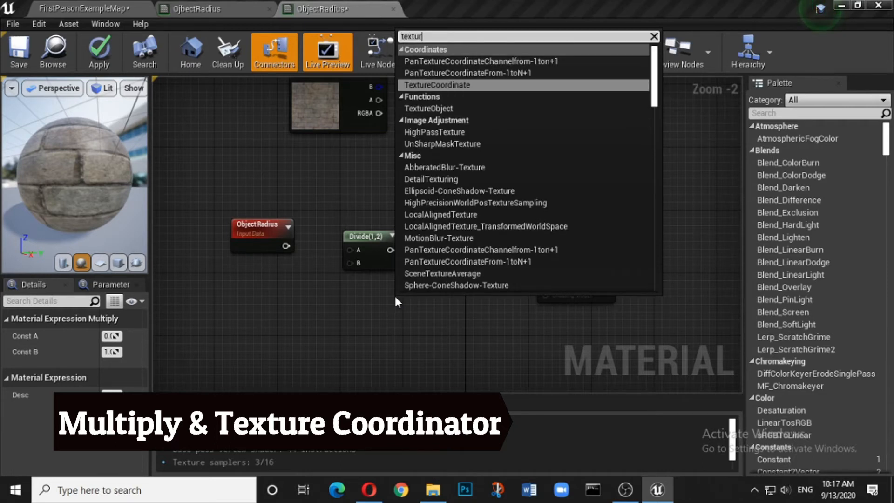
type("e")
left_click(528, 85)
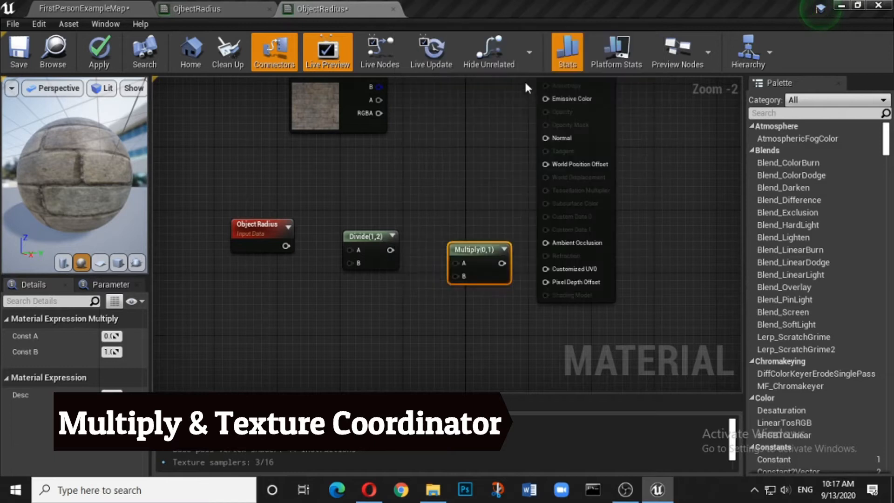
left_click_drag(406, 318, 297, 340)
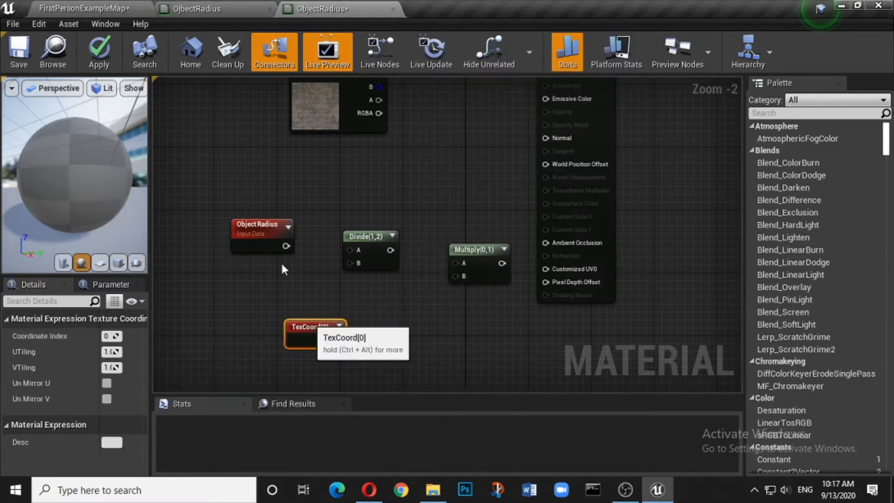
left_click_drag(286, 245, 356, 249)
left_click_drag(355, 333, 468, 275)
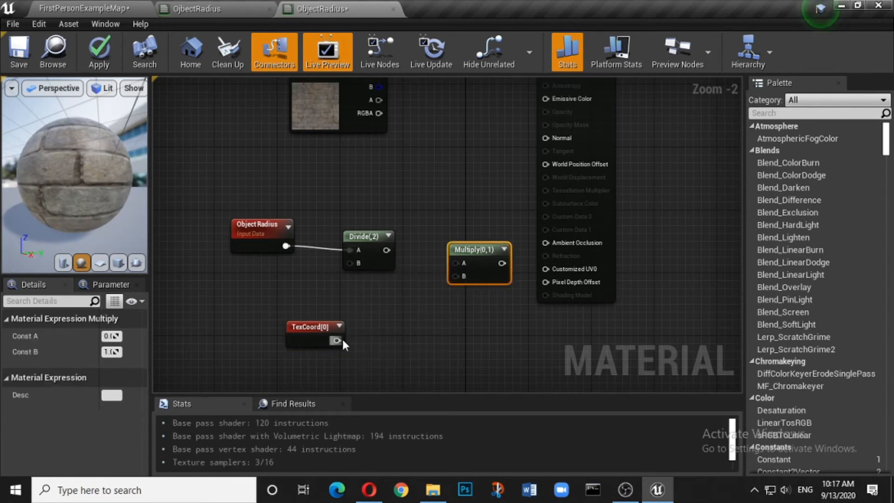
left_click_drag(337, 340, 453, 278)
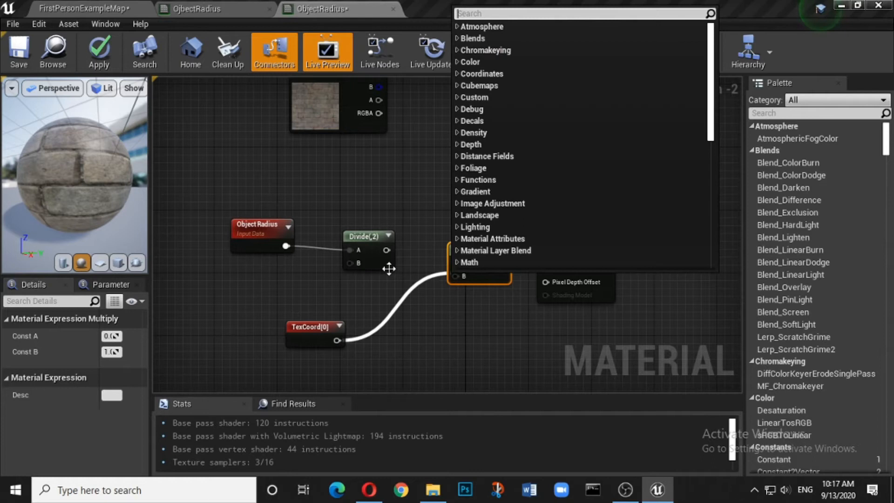
left_click_drag(387, 250, 450, 263)
left_click(397, 204)
left_click(460, 294)
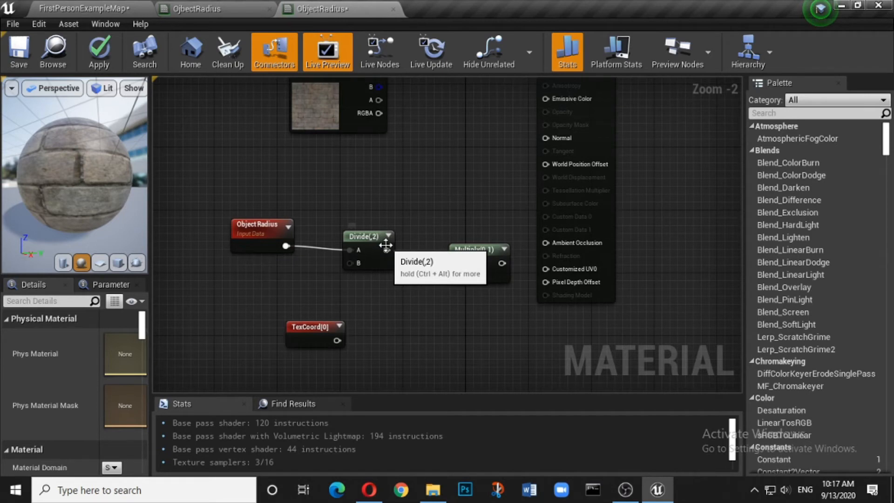
Feed Divide into Multiply's A input and TexCoord into its B input, and connect the Multiply output to Customized UV0.
left_click_drag(386, 250, 455, 263)
left_click_drag(338, 341, 460, 276)
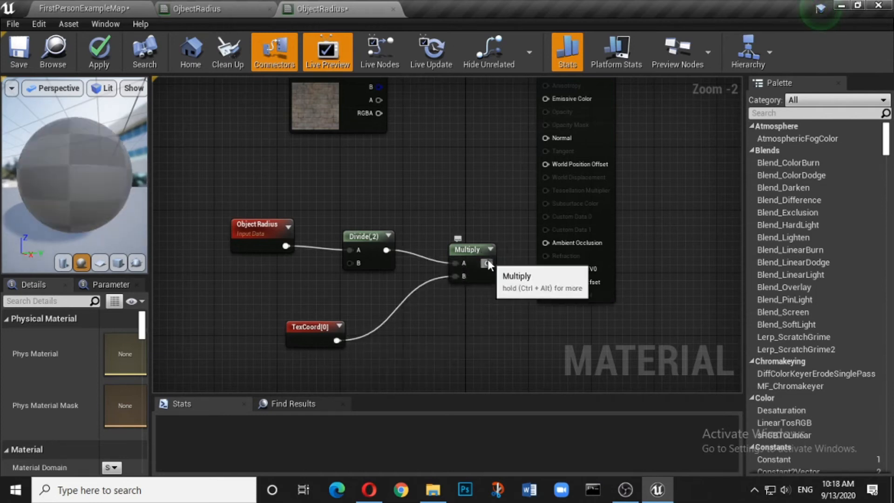
left_click_drag(540, 268, 559, 268)
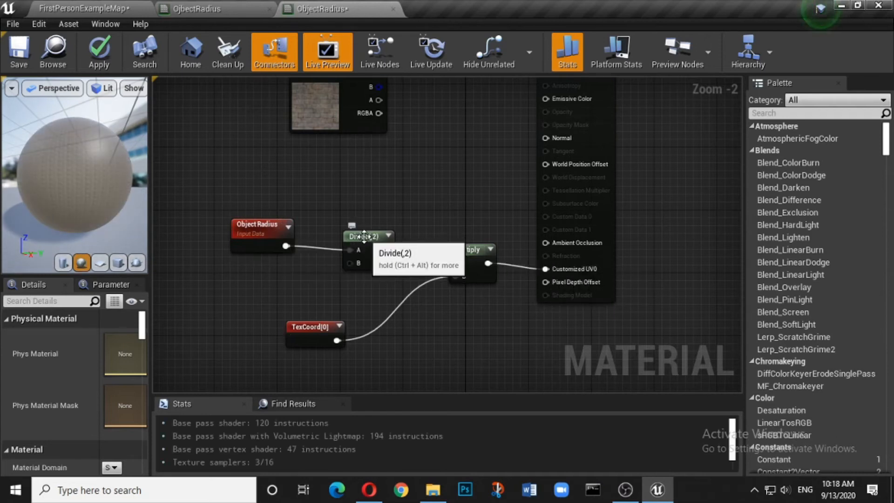
Set the Divide node's Const B to 100.
left_click_drag(77, 173, 93, 182)
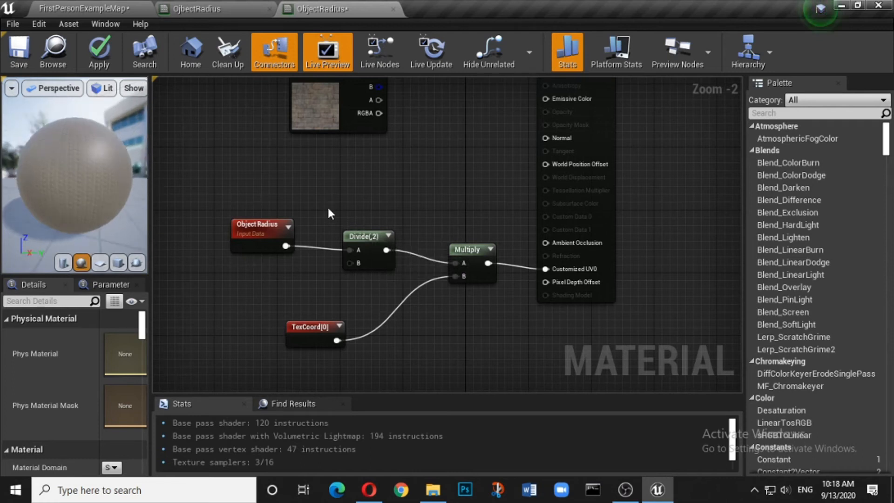
left_click(357, 236)
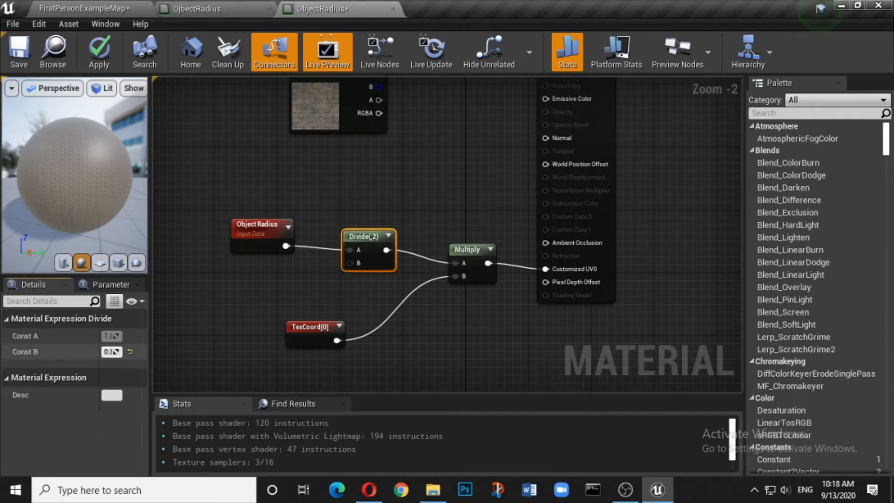
left_click_drag(106, 352, 100, 359)
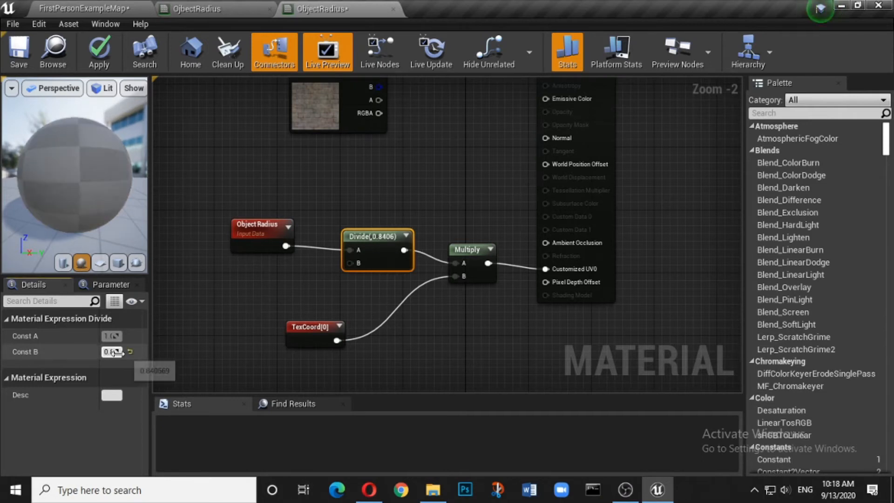
left_click_drag(98, 360, 61, 360)
left_click(90, 352)
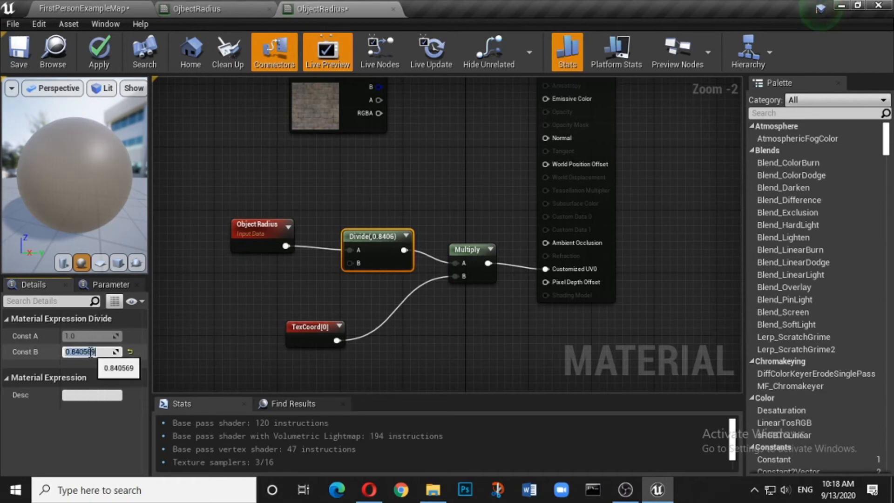
key("Return")
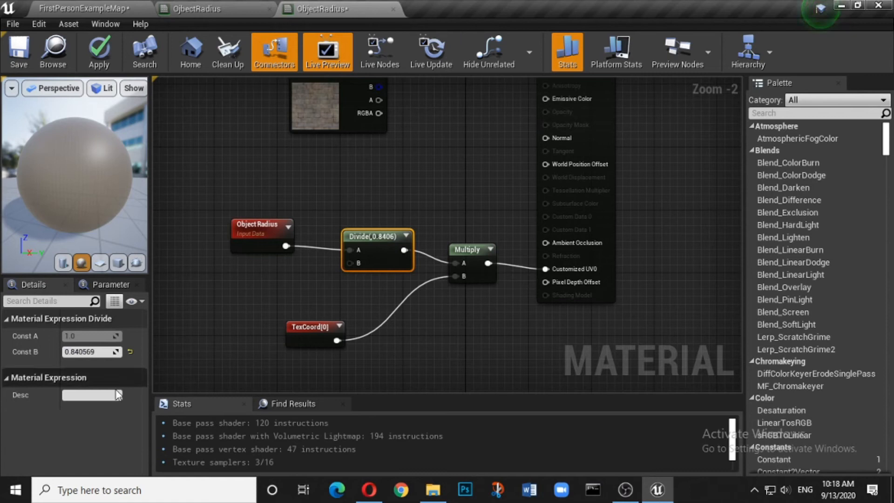
left_click(92, 351)
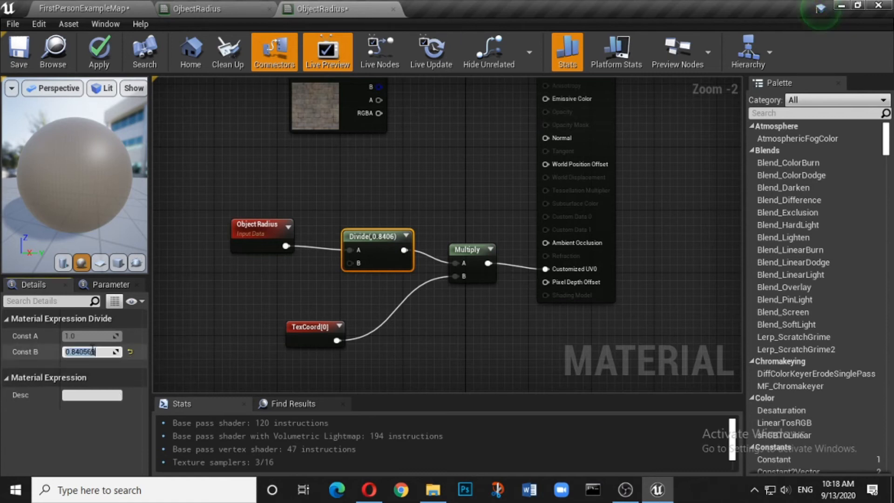
type("100")
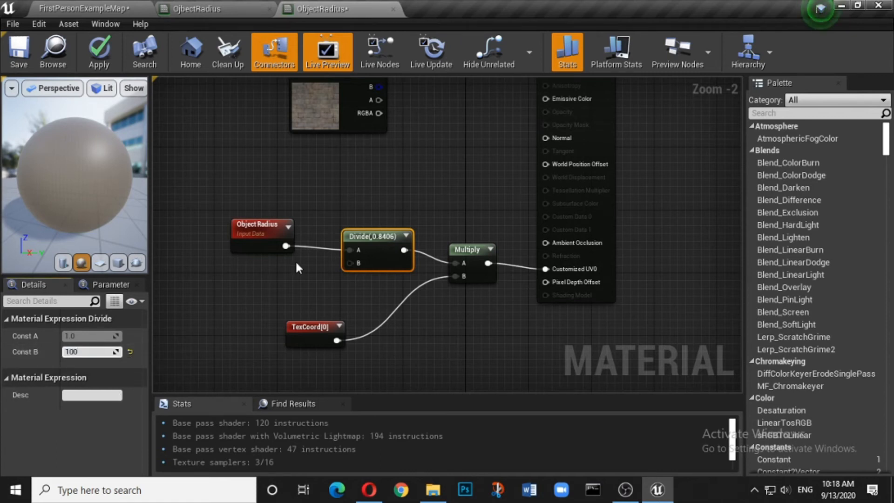
left_click(225, 298)
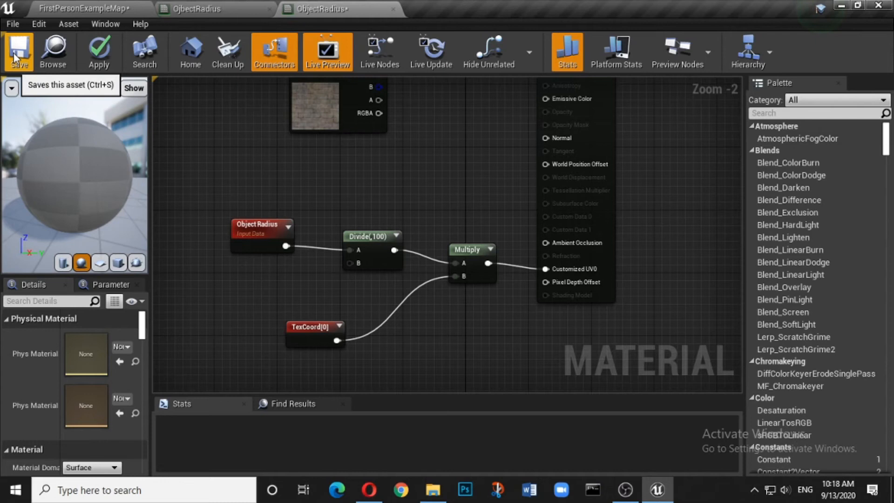
Save the material and apply it to the white sphere on the front middle platform in FirstPersonExampleMap.
left_click_drag(79, 163, 146, 167)
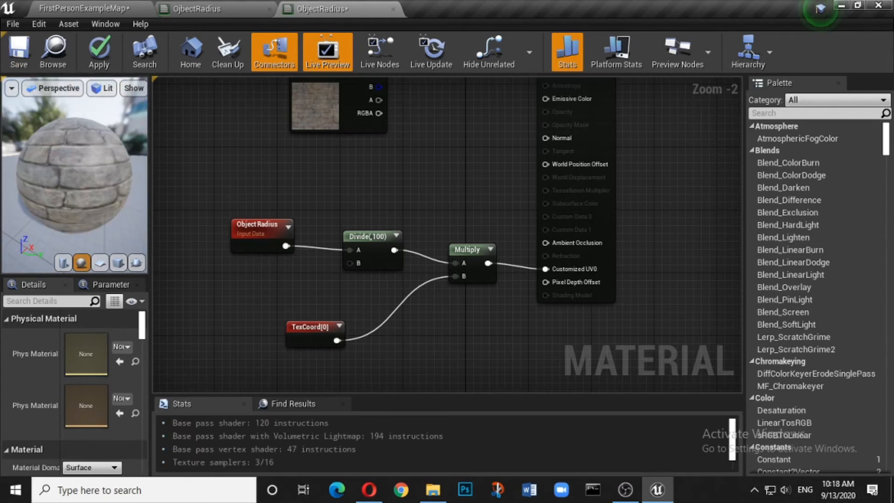
left_click(15, 49)
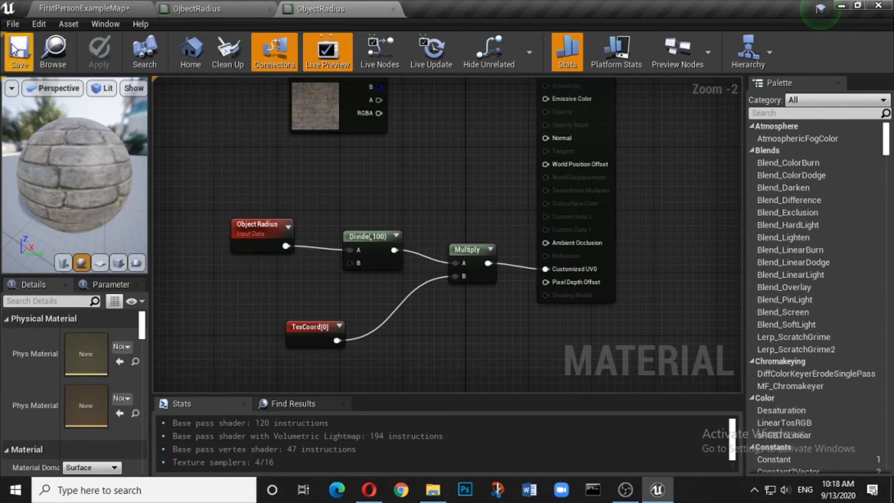
left_click(100, 7)
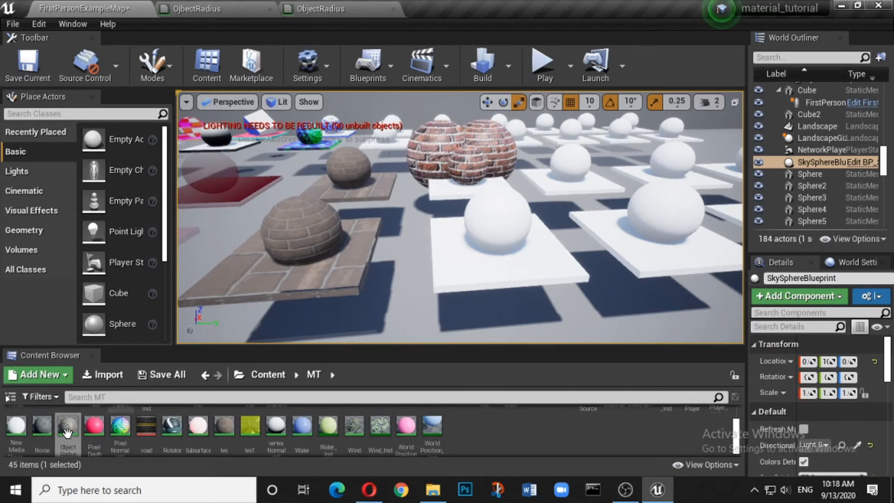
left_click_drag(68, 426, 494, 212)
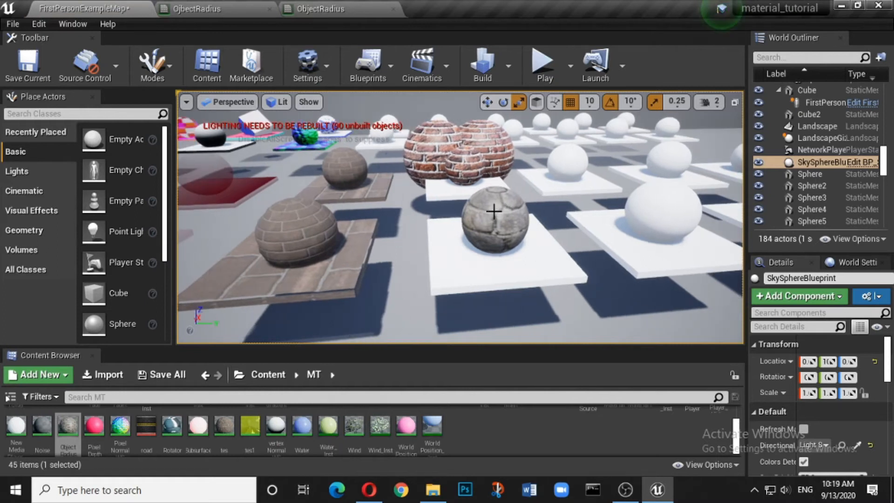
Duplicate the sphere carrying the new material and place the copy beside it along the Y axis.
left_click(493, 211)
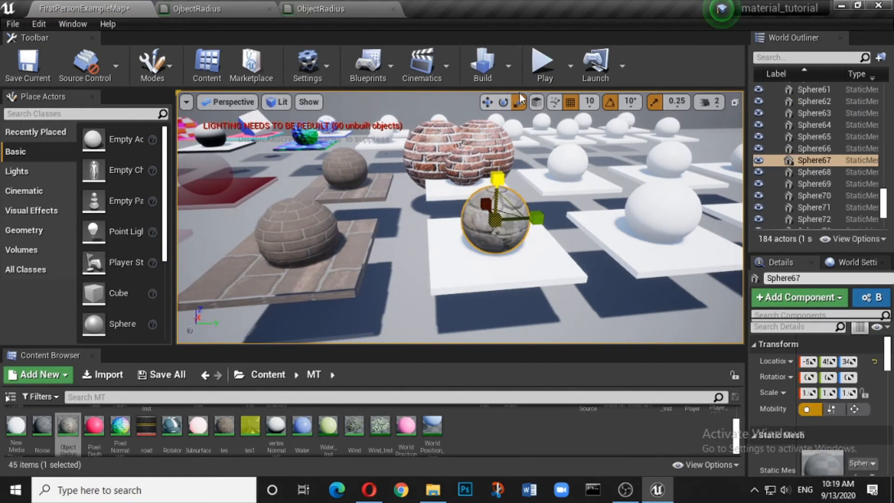
left_click(487, 101)
left_click_drag(531, 217, 619, 233, "alt")
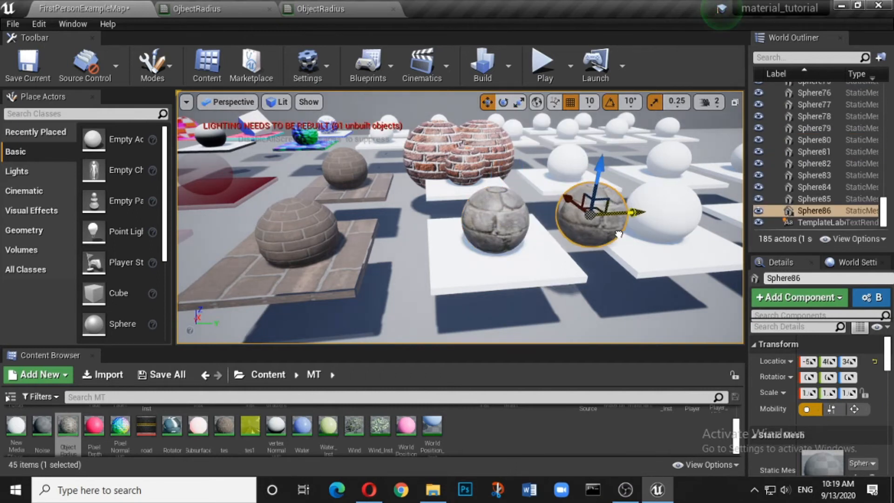
Scale the duplicated sphere uniformly to about three times its size and move it slightly farther from the original along Y.
left_click(493, 216)
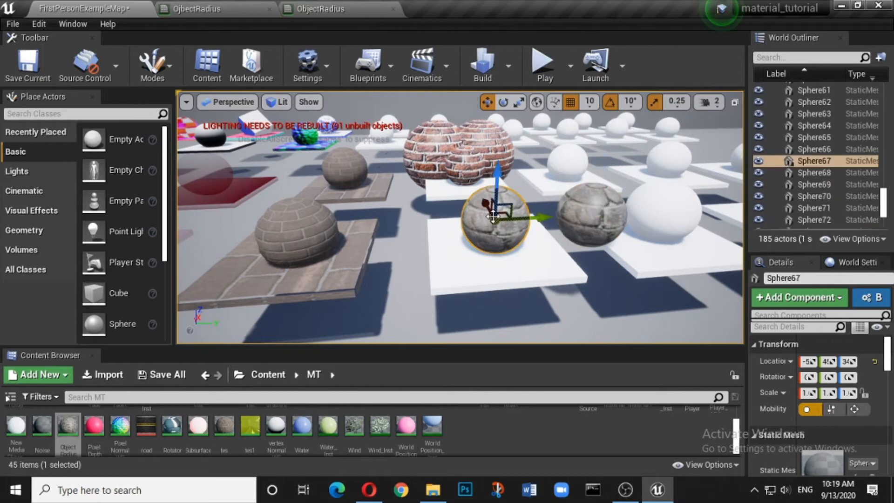
left_click(599, 218)
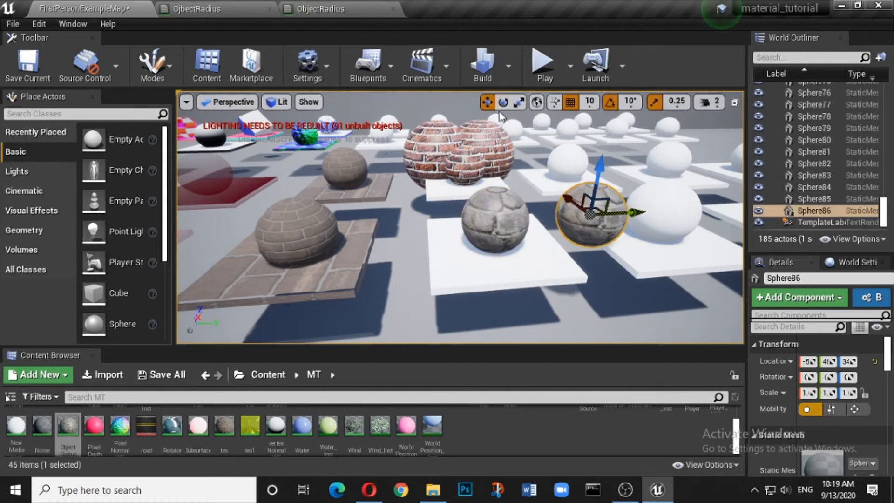
left_click(519, 102)
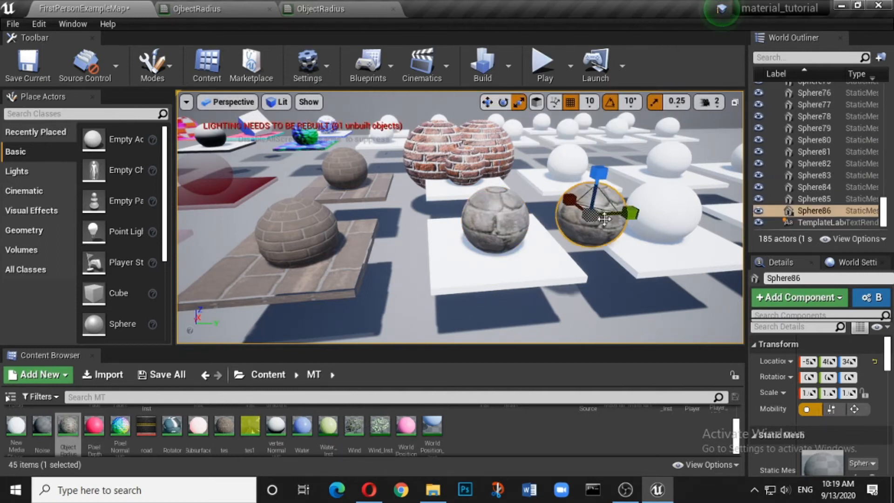
left_click_drag(590, 219, 620, 185)
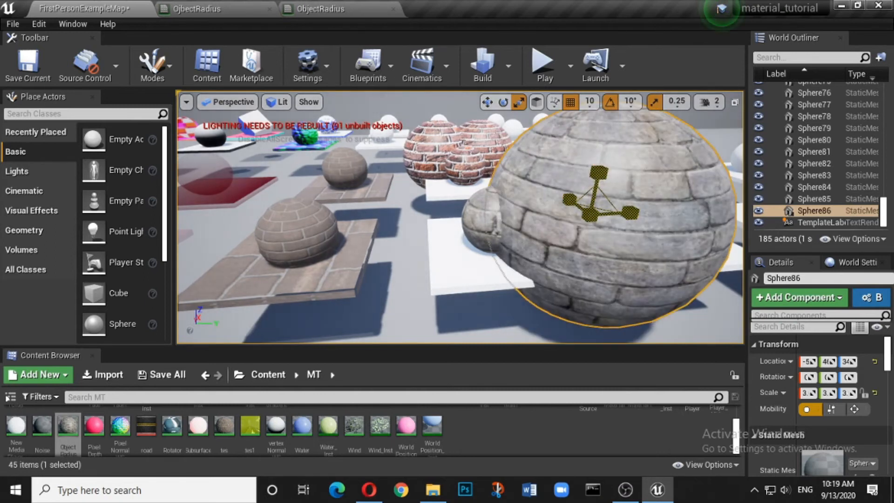
key("w")
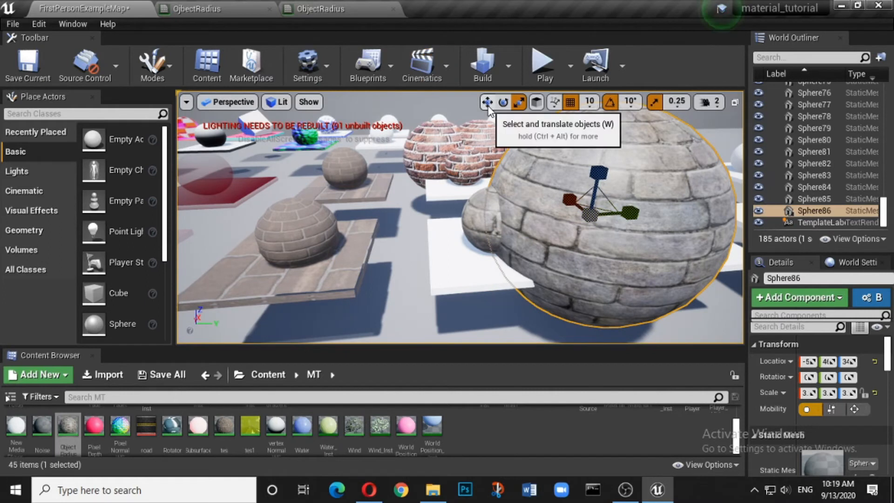
left_click_drag(607, 210, 624, 210)
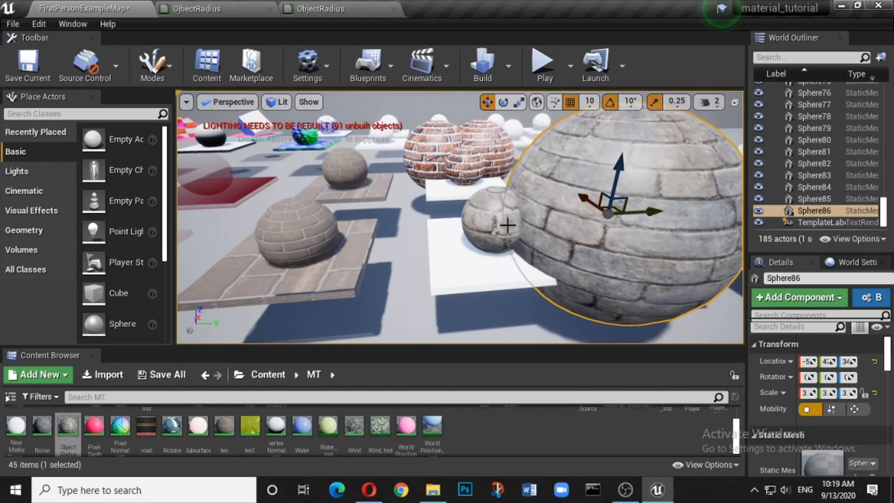
Raise the small grey brick sphere slightly and move it away from the large sphere along the Y axis.
left_click(479, 216)
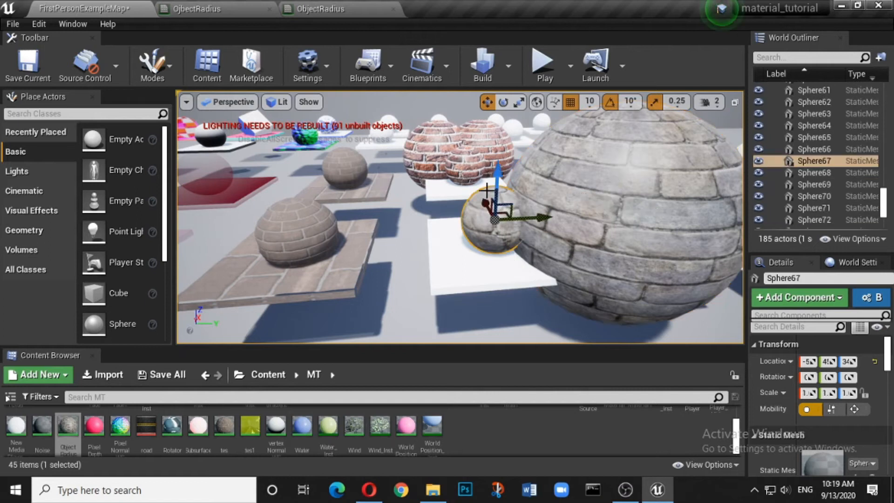
left_click_drag(493, 183, 486, 163)
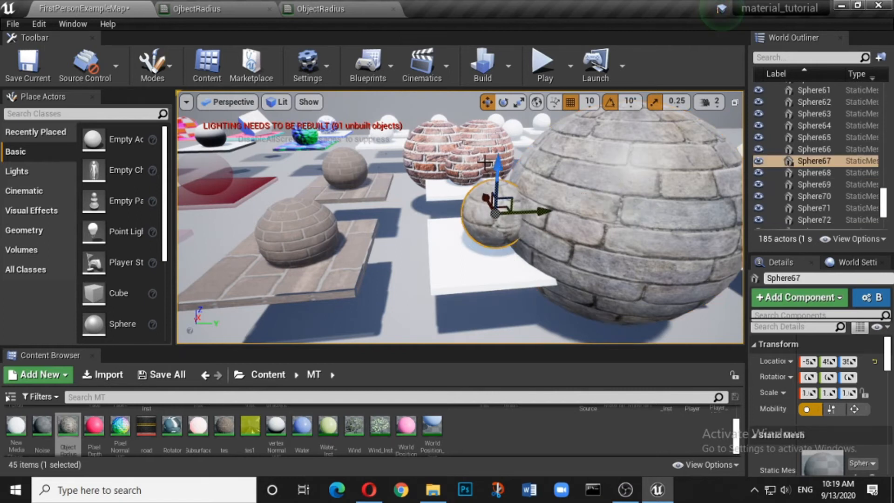
left_click_drag(543, 213, 510, 215)
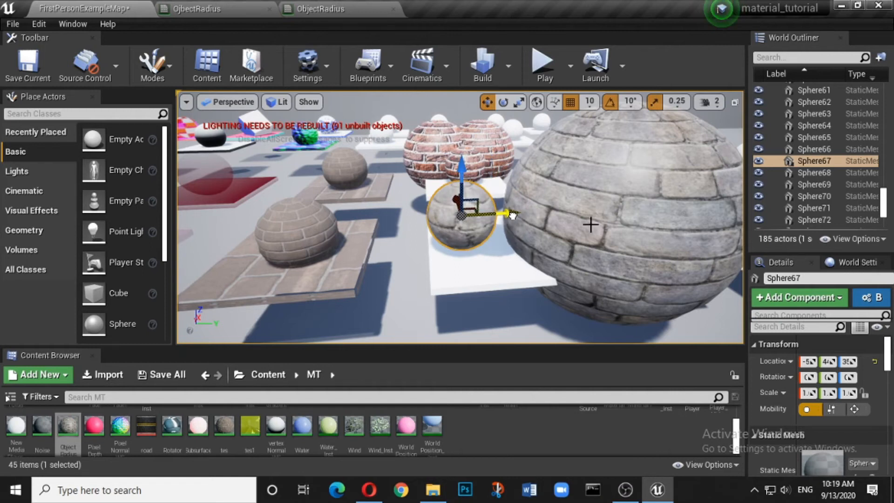
right_click_drag(575, 216, 570, 215)
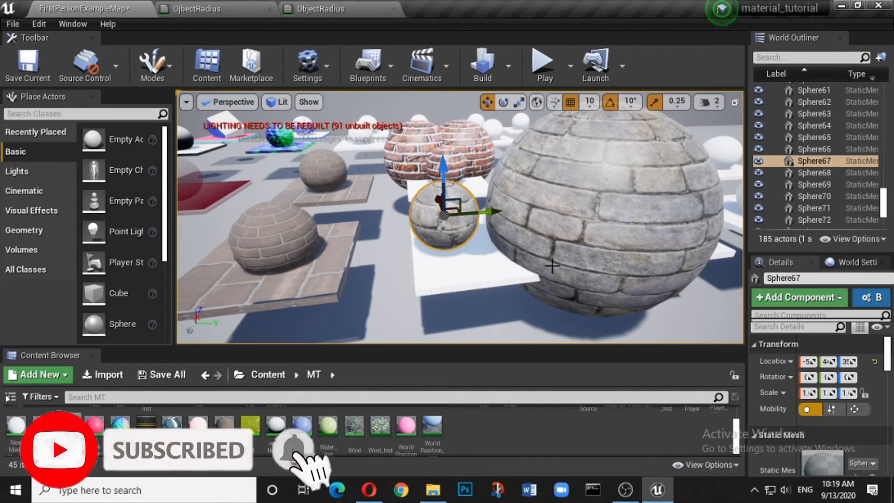
left_click(535, 328)
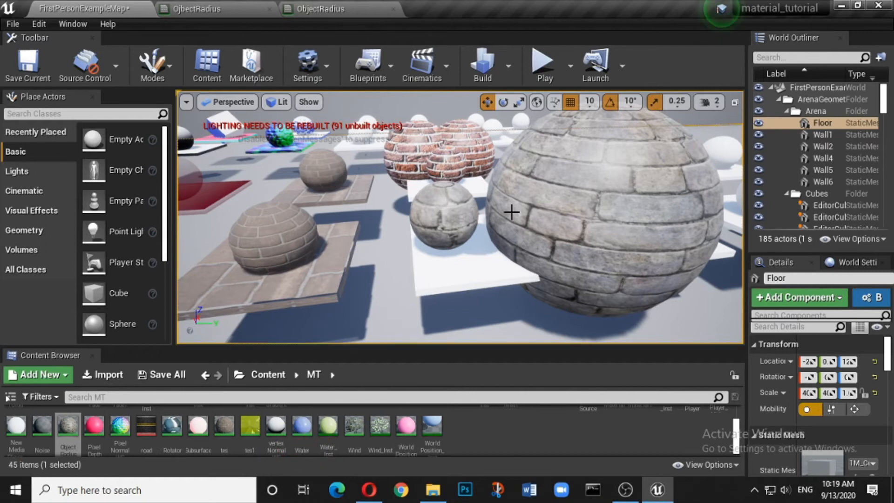
Rotate the small grey brick sphere and apply the ObjectRadius material to the white platform beneath it.
left_click(437, 212)
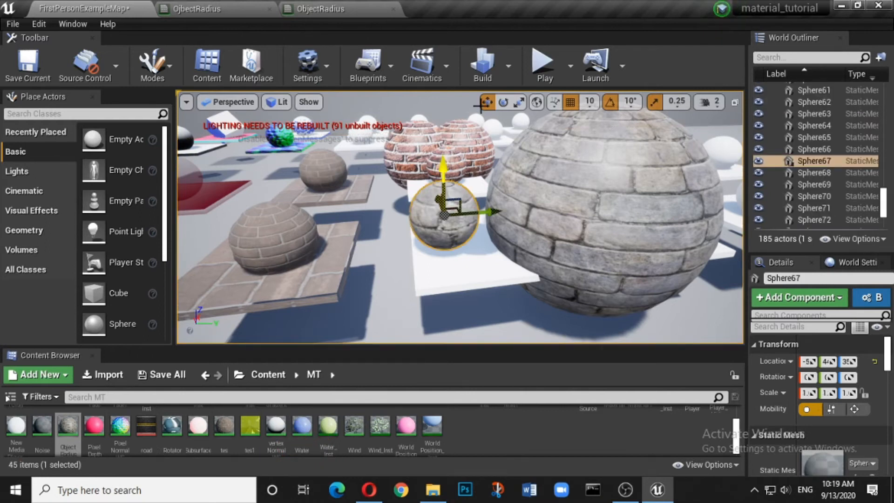
left_click(503, 102)
left_click_drag(378, 231, 396, 241)
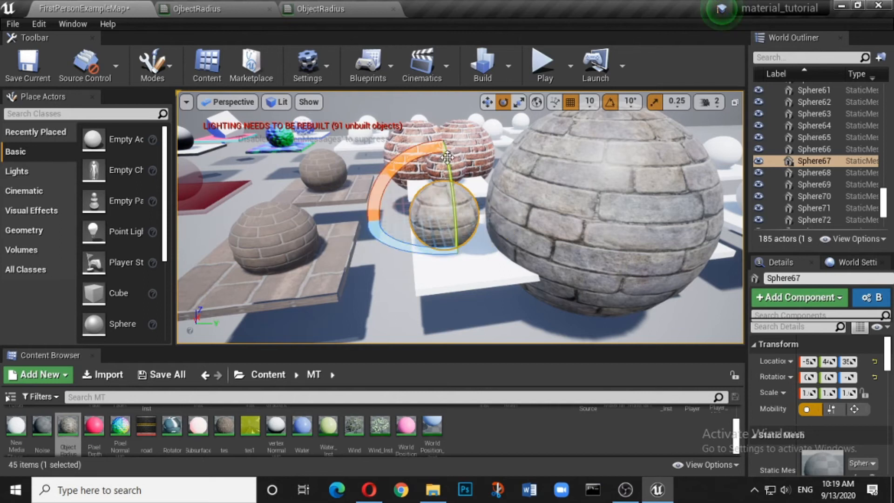
left_click_drag(452, 195, 663, 236)
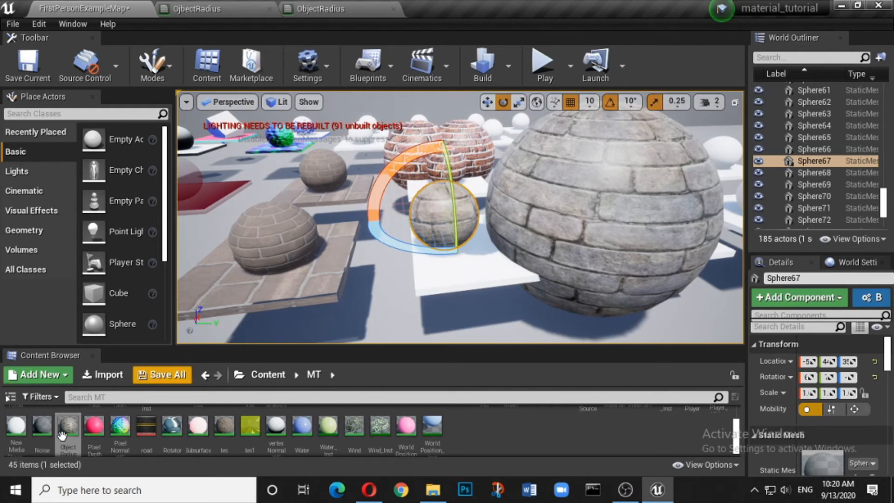
left_click_drag(68, 425, 433, 266)
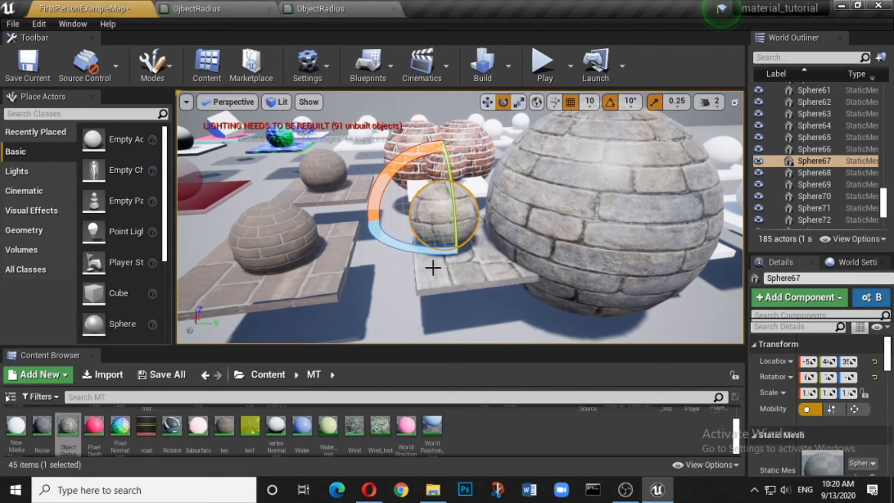
Scale the large grey brick sphere down to about half its size and move it over the platform behind the small sphere.
left_click(613, 214)
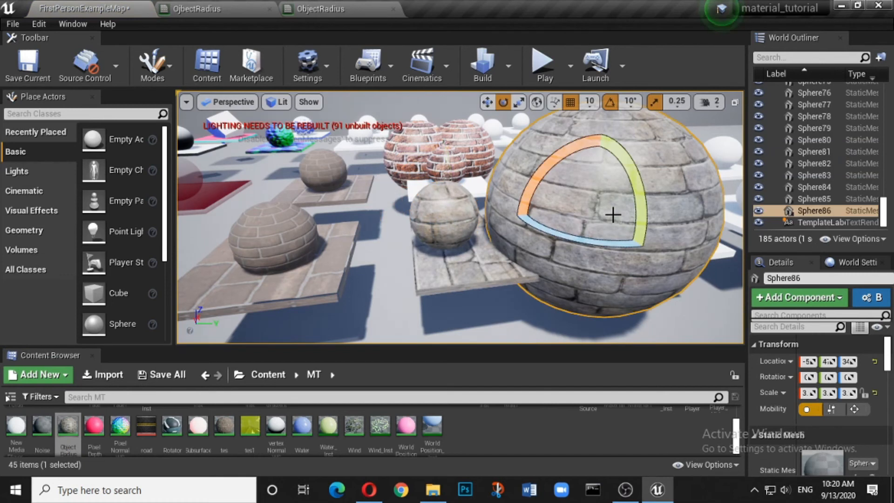
left_click(519, 102)
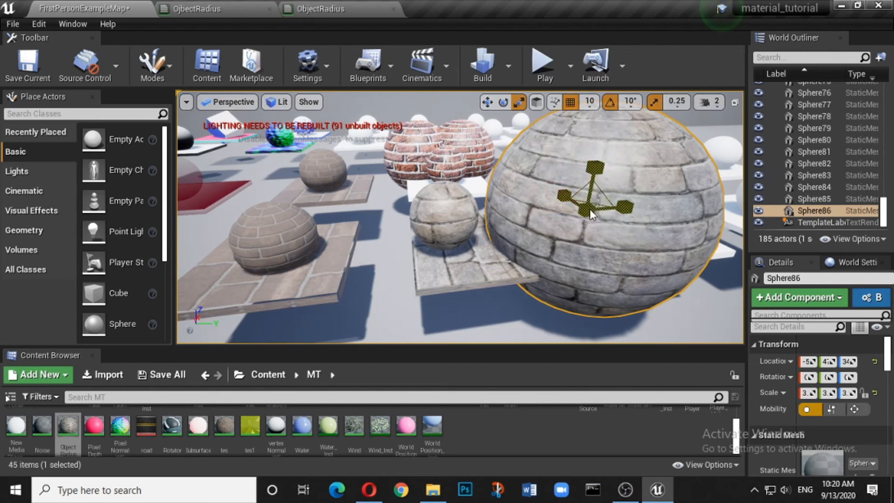
left_click_drag(587, 205, 564, 228)
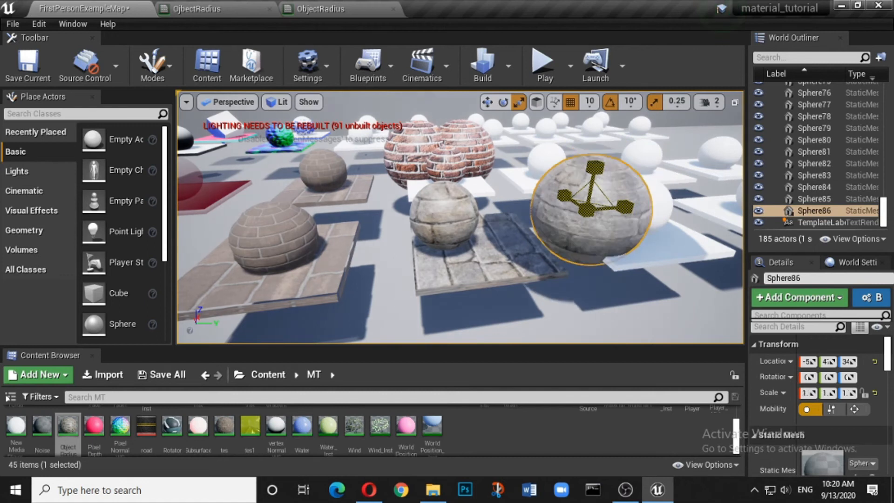
left_click(487, 102)
left_click_drag(626, 207, 470, 173)
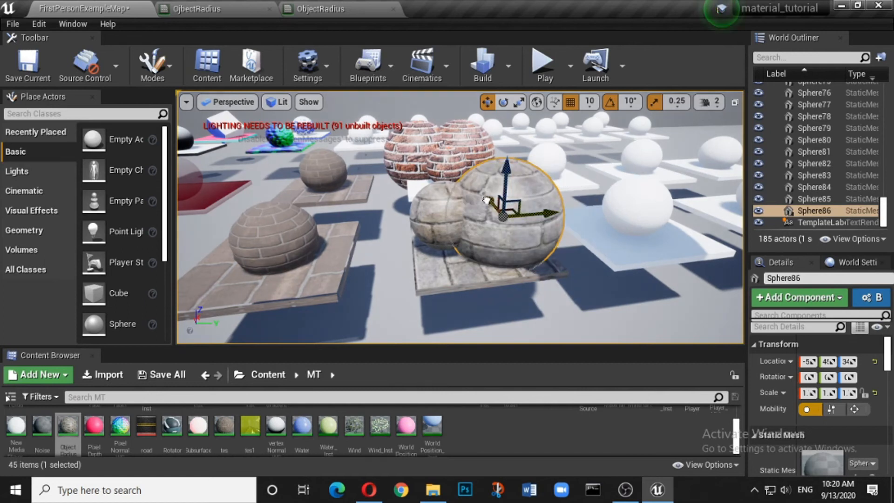
left_click(465, 260)
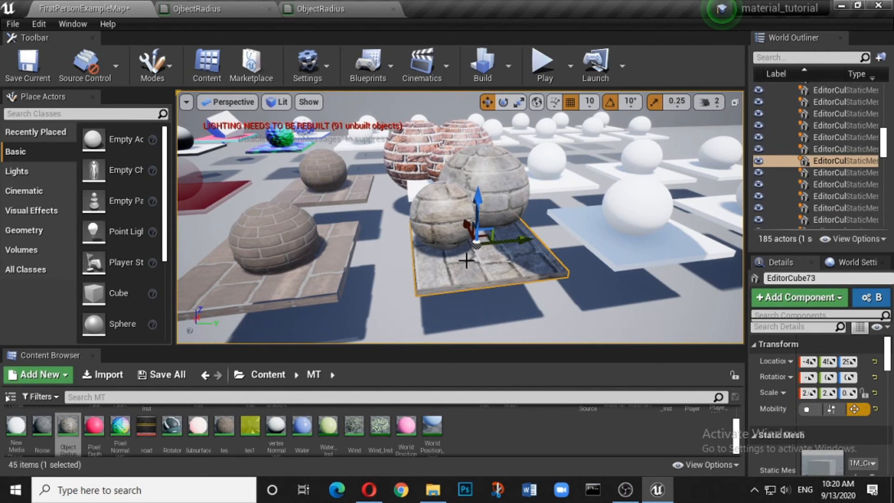
Set the Divide node's Const B to 50 in the ObjectRadius material, save it and return to FirstPersonExampleMap.
left_click(334, 10)
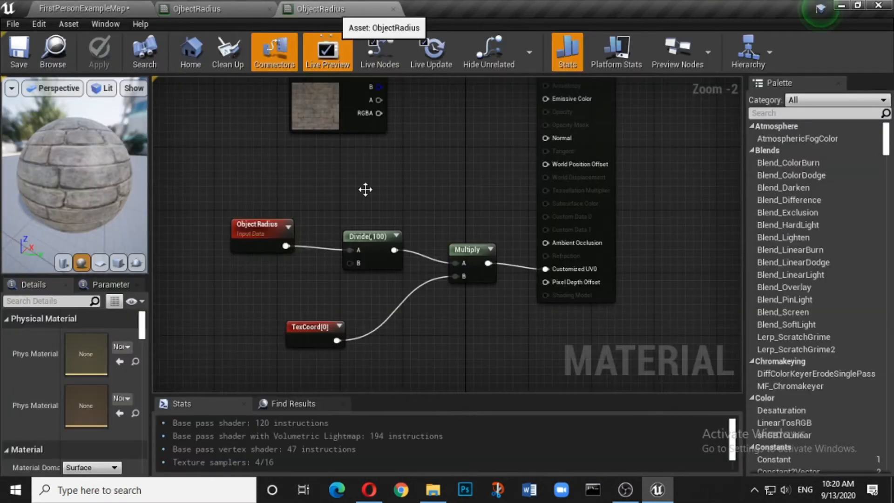
left_click(366, 237)
left_click(90, 352)
type("50")
left_click(216, 300)
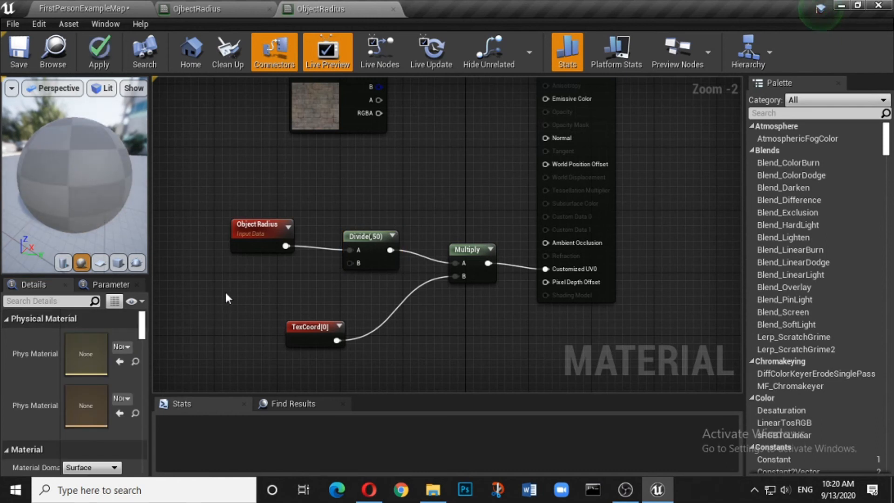
left_click(18, 51)
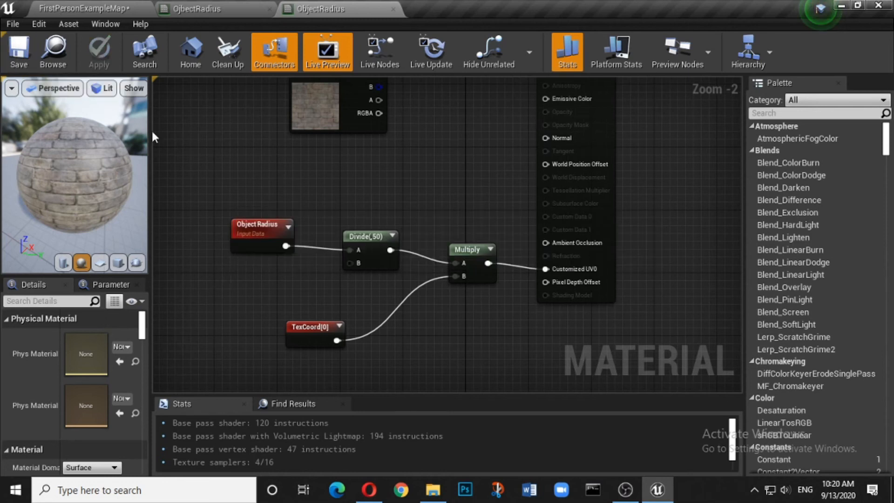
left_click(90, 9)
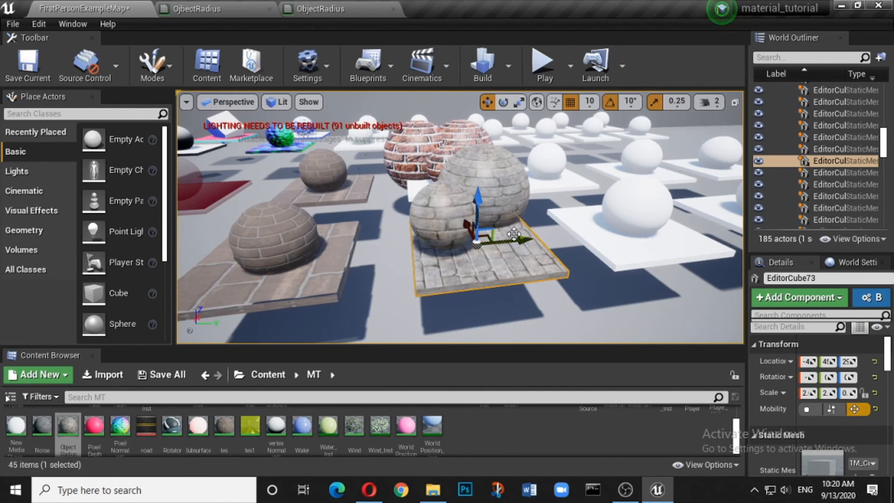
Duplicate the grey brick platform along the Y axis and stretch the copy to an X scale of about 5.
left_click_drag(515, 240, 604, 238, "alt")
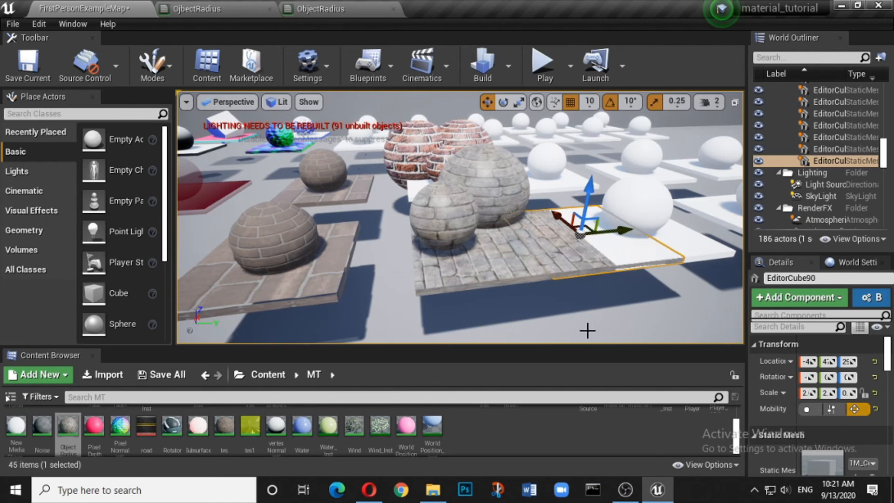
left_click(520, 104)
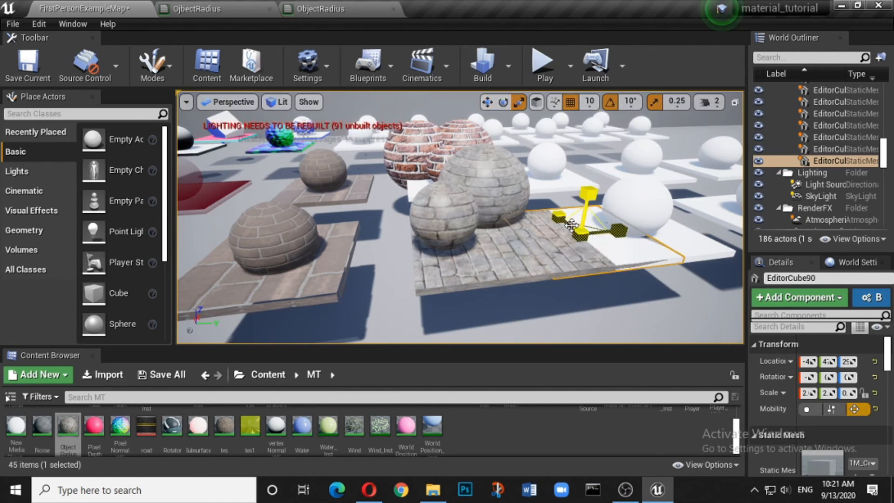
left_click_drag(558, 215, 649, 228)
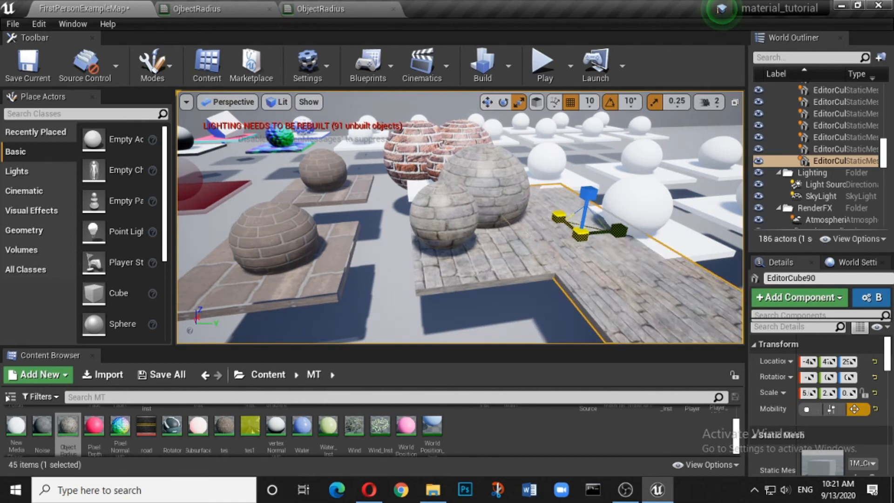
left_click(547, 315)
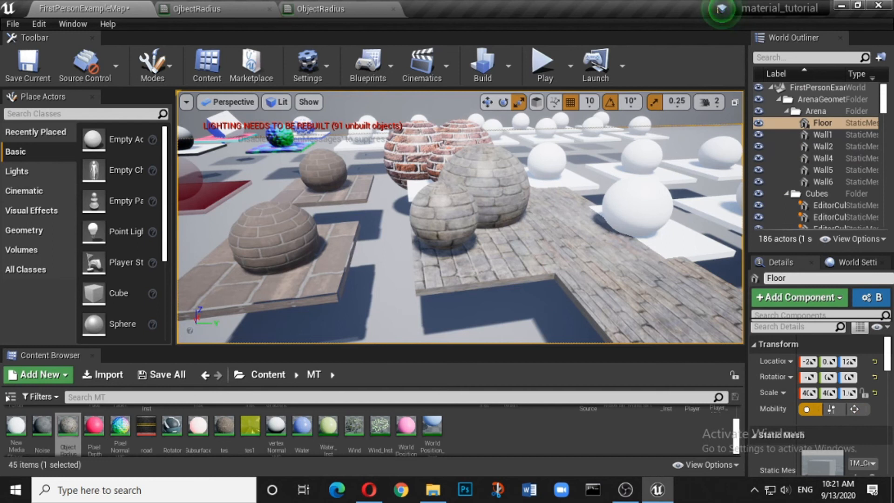
Raise the stretched platform copy slightly above the neighbouring platforms.
left_click(658, 259)
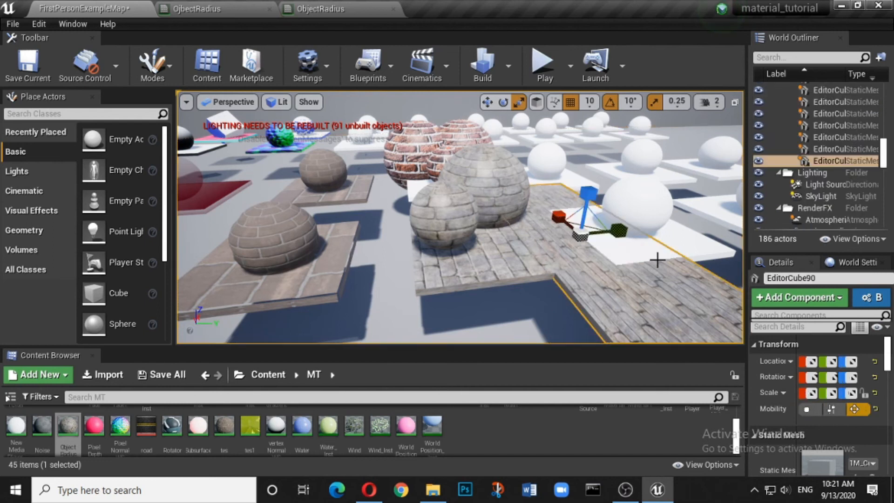
left_click(487, 102)
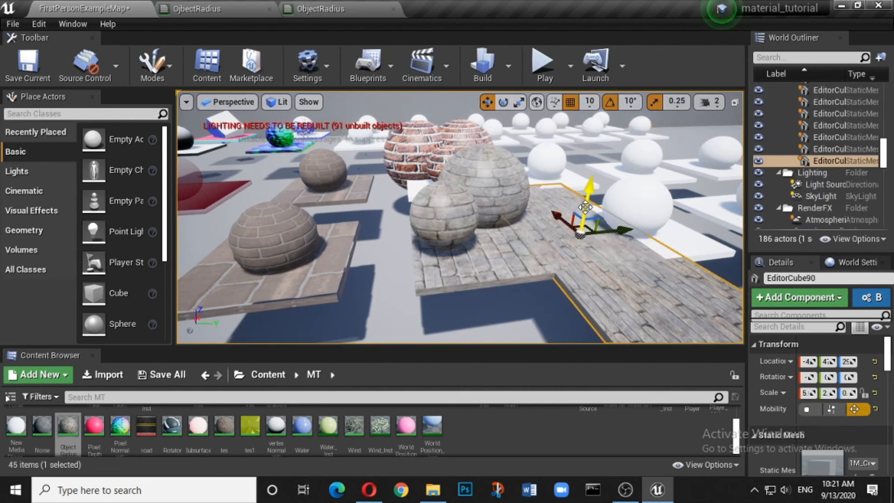
left_click_drag(586, 205, 589, 201)
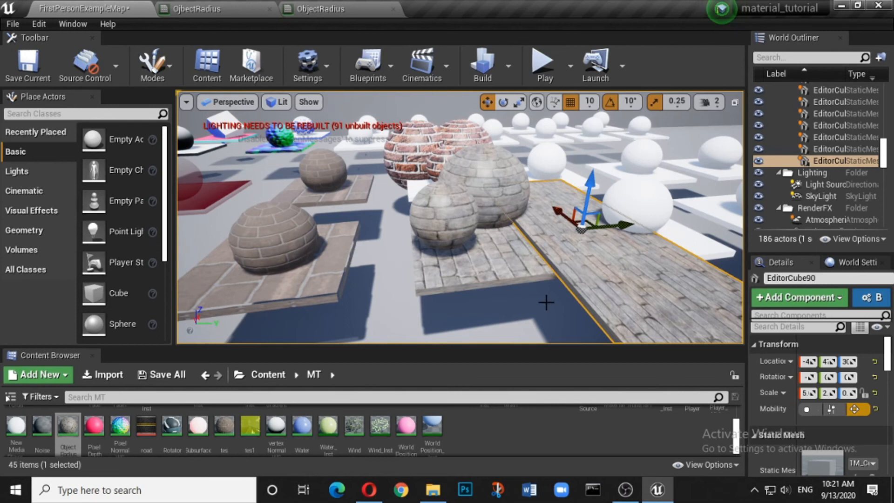
Set the camera speed to 3 and compare the brick tiling on the brown and grey platforms up close.
right_click_drag(460, 217, 266, 174)
key("w")
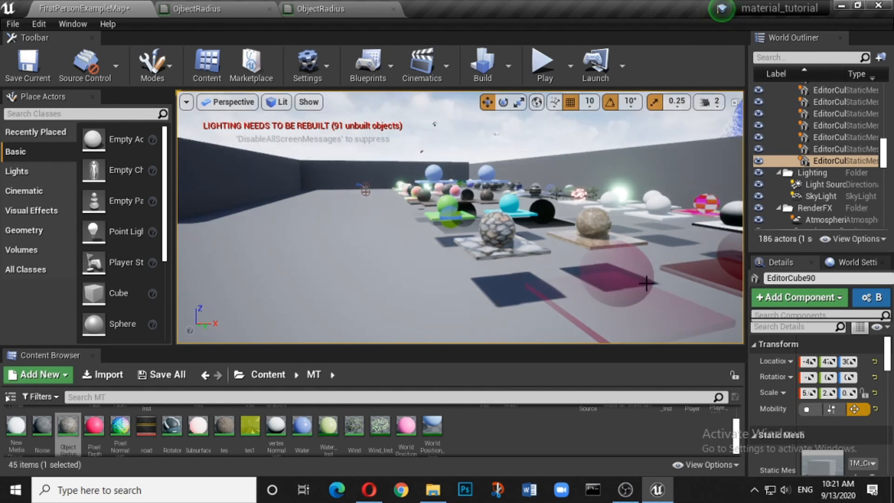
left_click(712, 102)
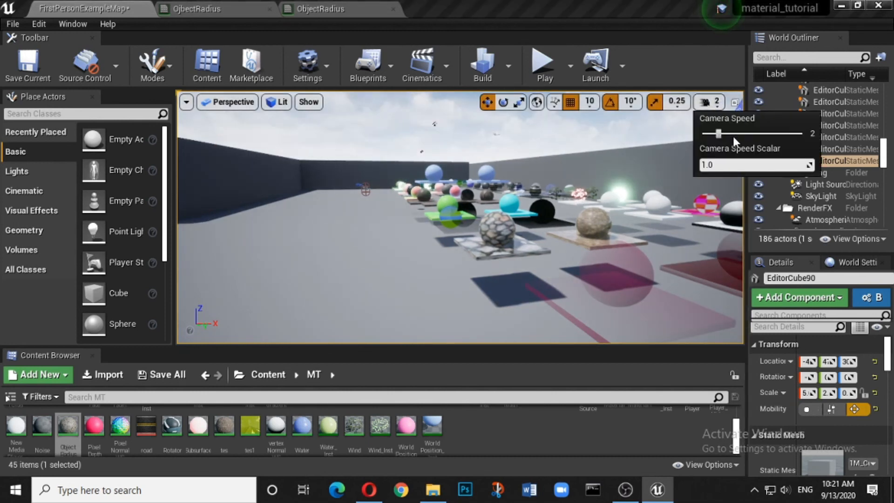
left_click(732, 135)
right_click_drag(387, 241, 443, 257)
key("w")
key("w")
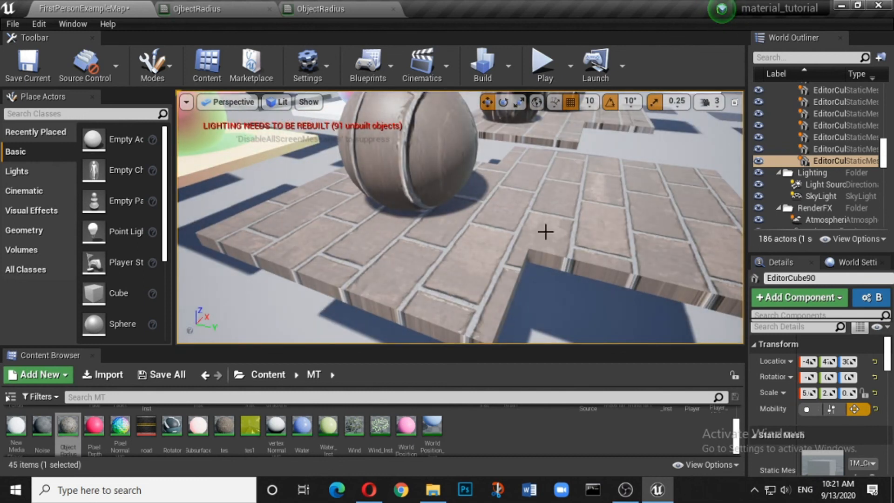
right_click_drag(443, 256, 349, 227)
key("w")
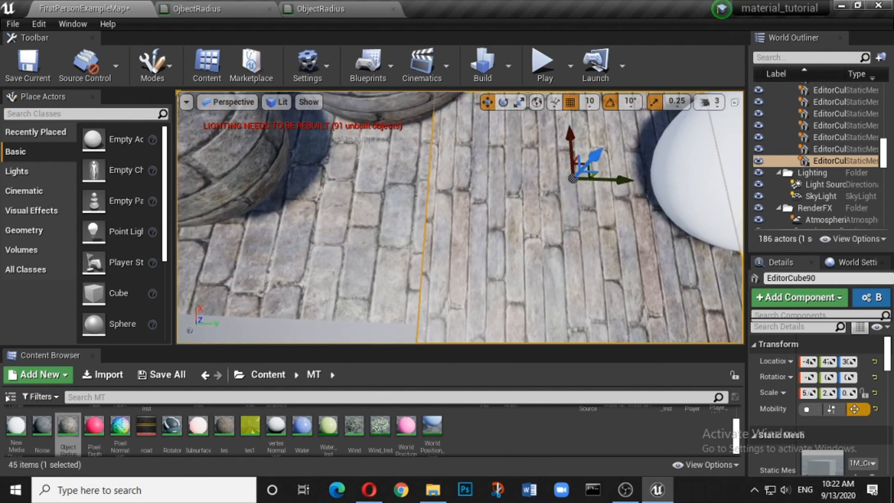
Delete the stretched copy of the grey brick platform.
key("r")
key("Delete")
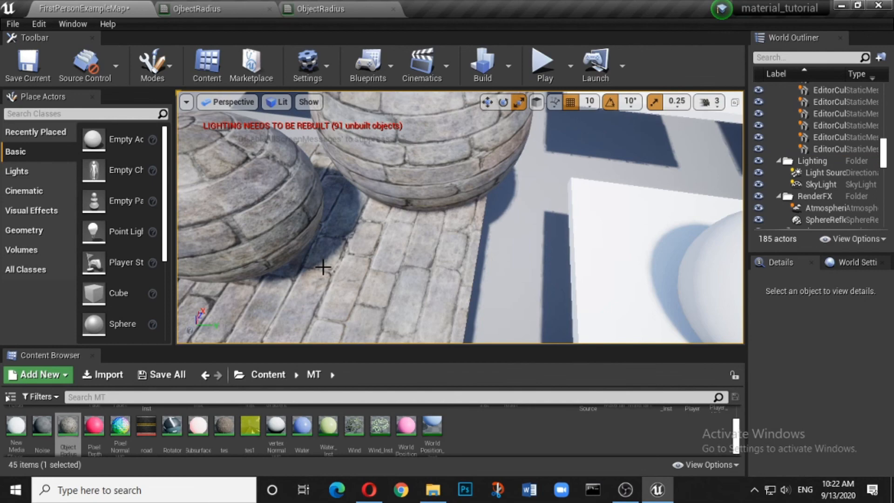